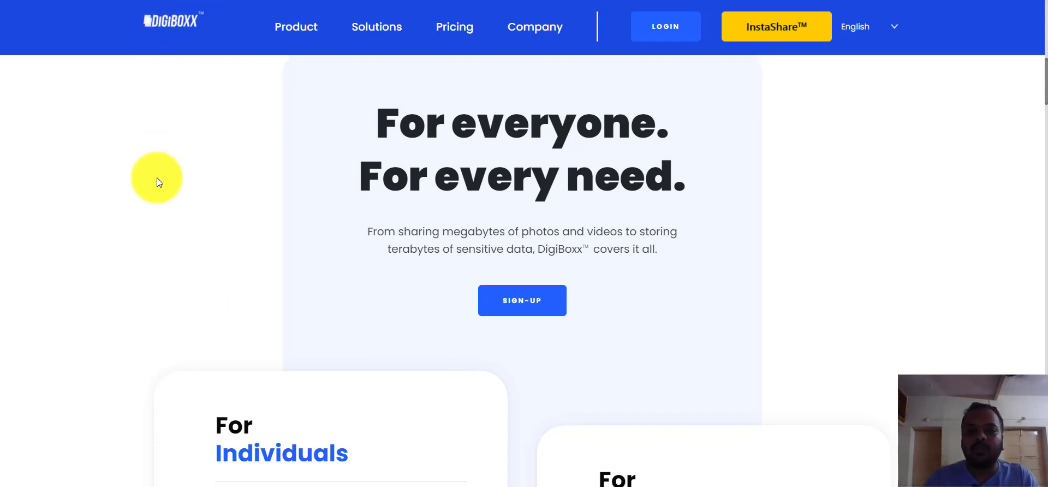
- Review the feature lists for individuals and for enterprises on the DigiBoxx home page
scroll(156, 178, down, 4)
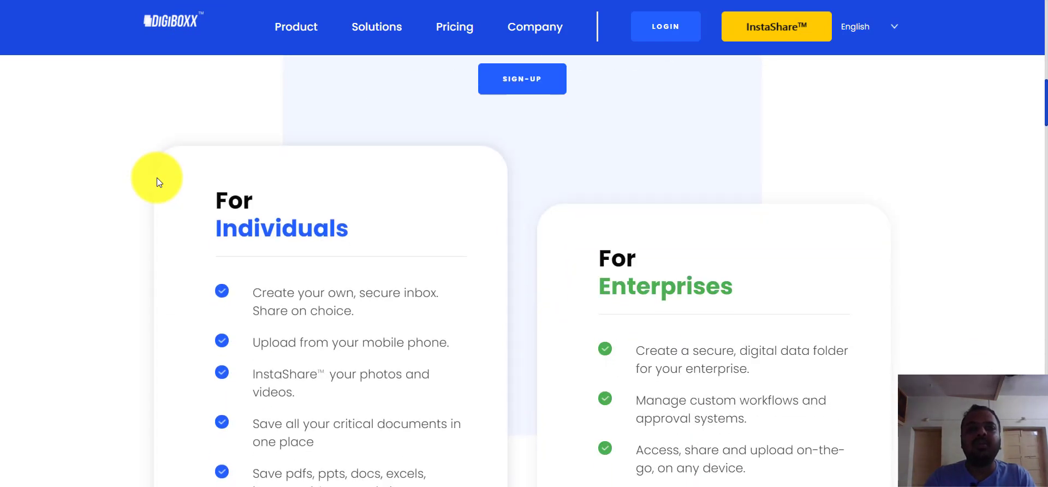
scroll(157, 178, down, 2)
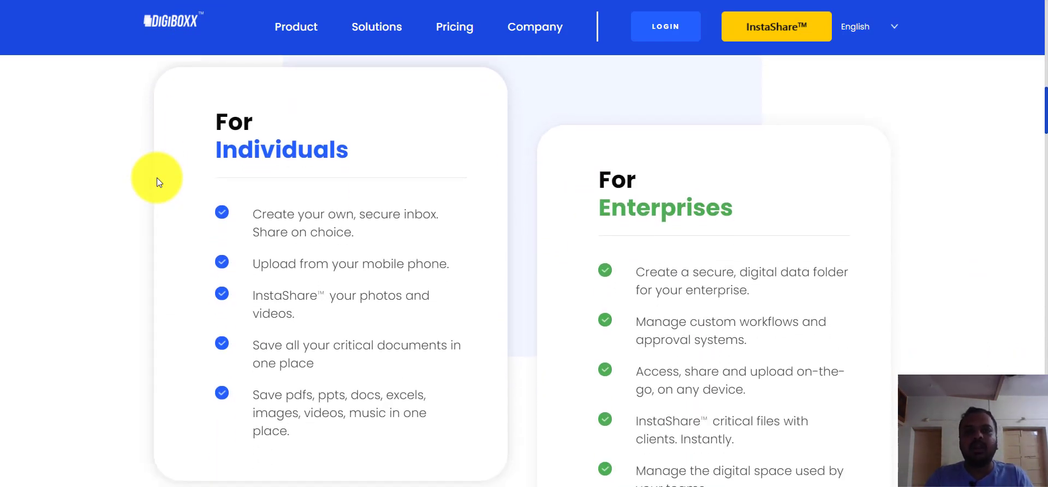
scroll(156, 178, down, 3)
scroll(156, 178, down, 4)
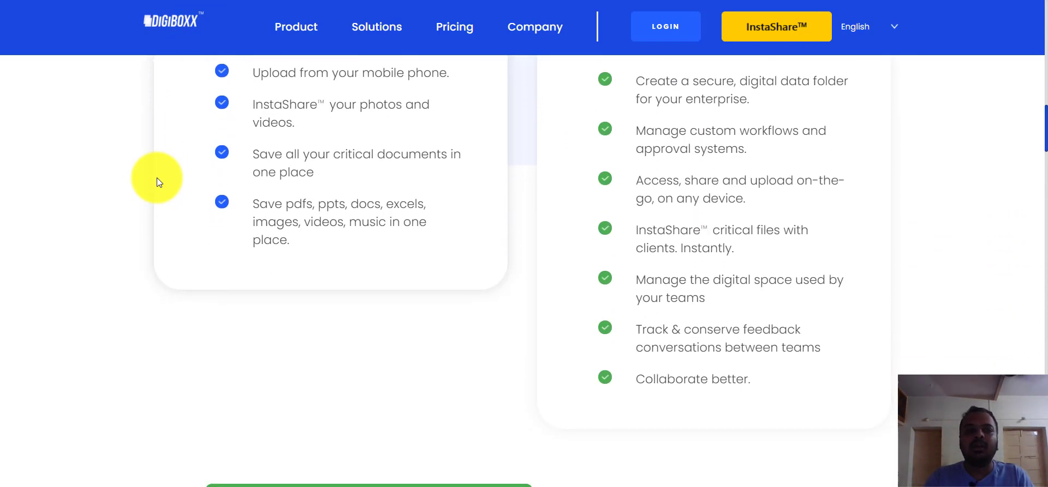
scroll(156, 178, down, 8)
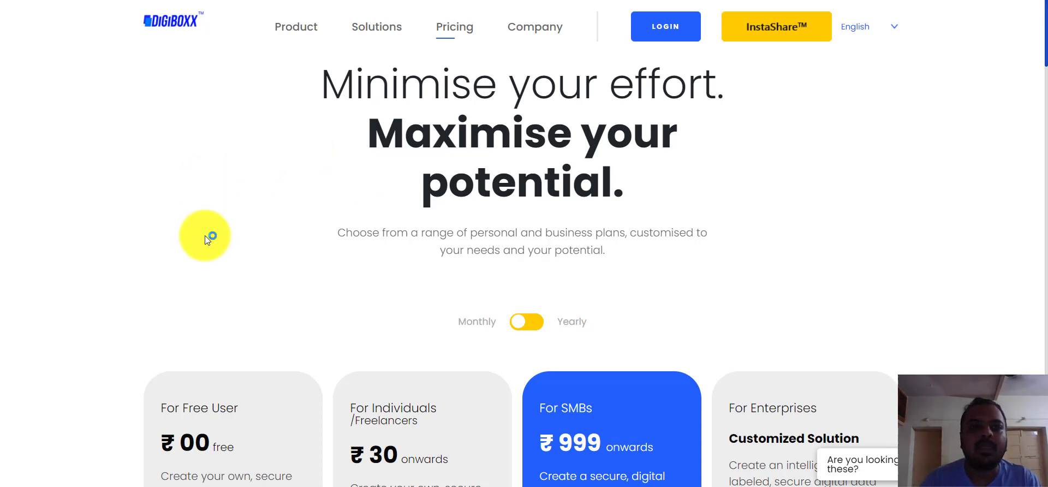
- Examine the Free User plan on the pricing page, highlighting its user, storage space and maximum file size entries
scroll(204, 240, down, 4)
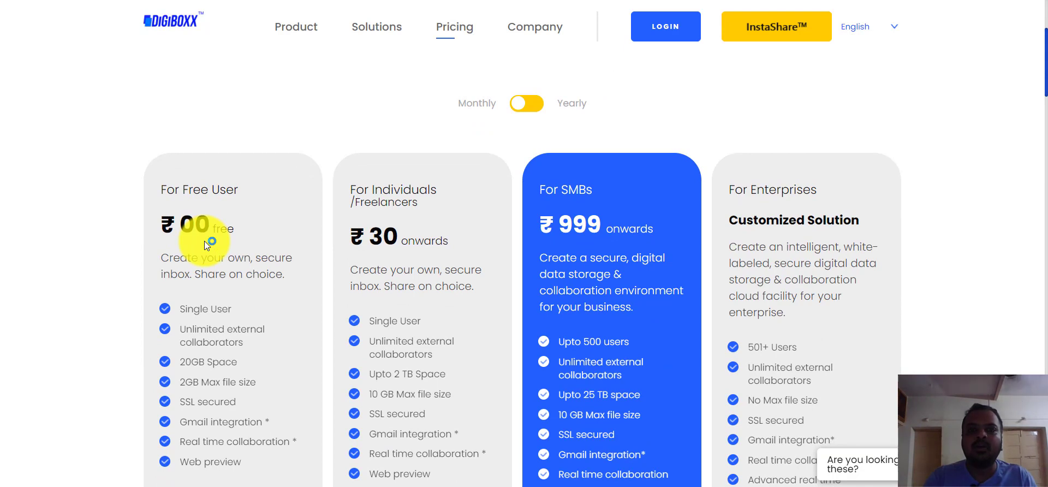
scroll(204, 240, down, 1)
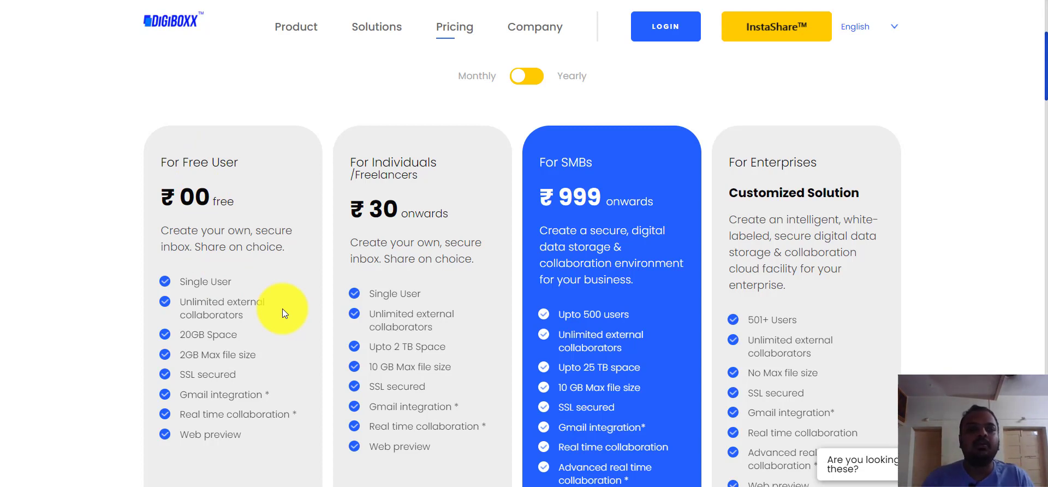
drag(208, 283, 222, 282)
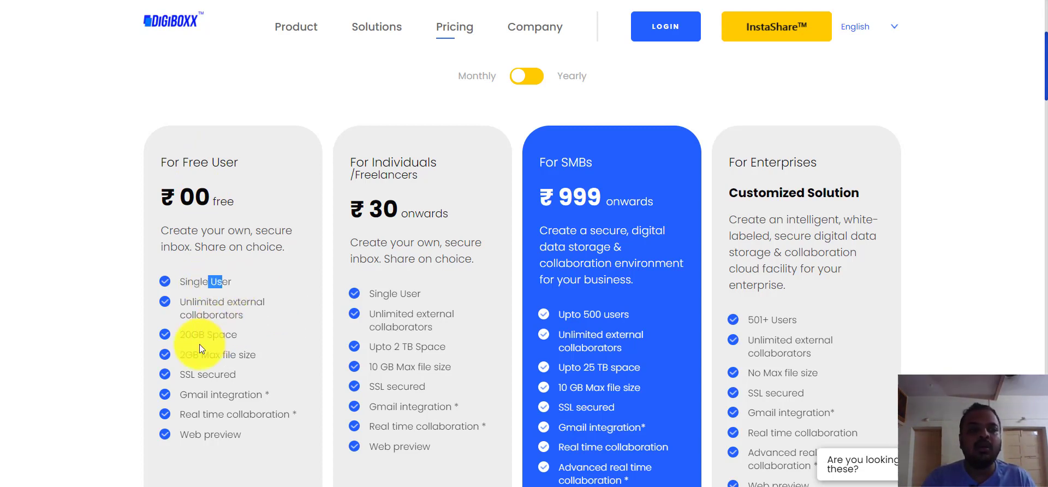
drag(180, 334, 244, 332)
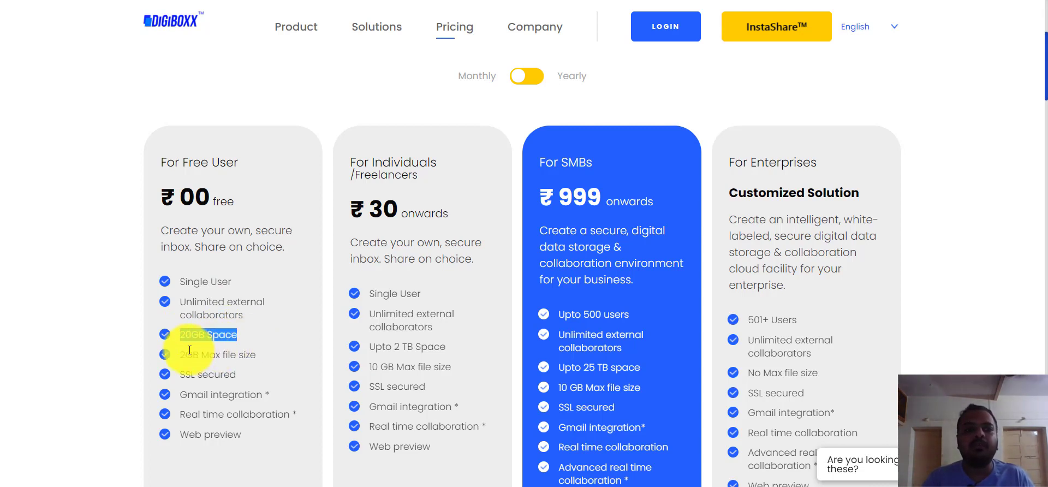
drag(179, 354, 262, 361)
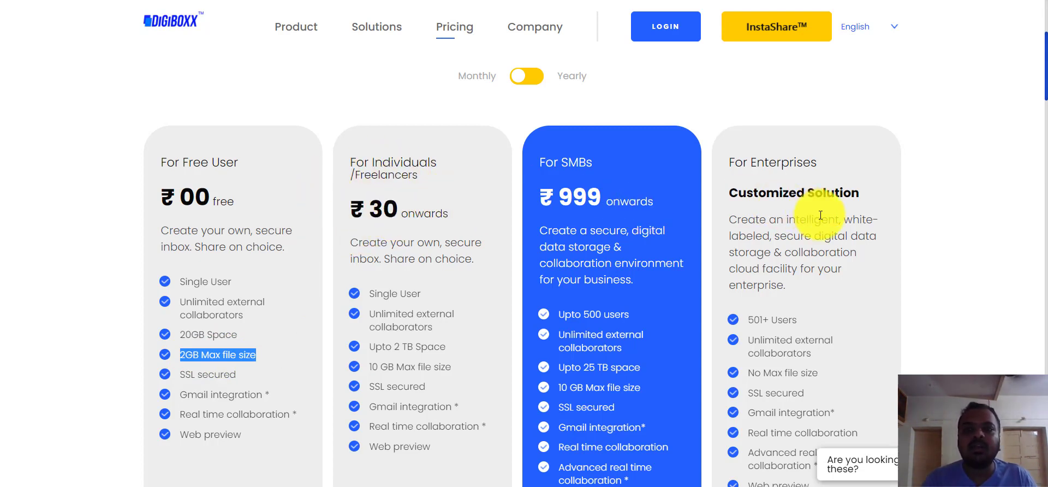
- Point out the paid plan headings for Individuals/Freelancers, SMBs and Enterprises
drag(412, 174, 349, 165)
click(571, 162)
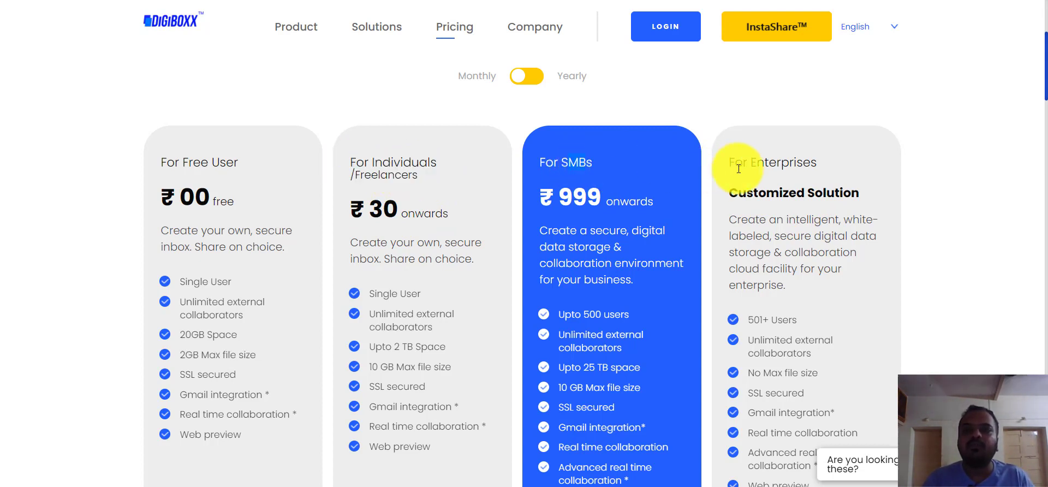
drag(734, 162, 827, 161)
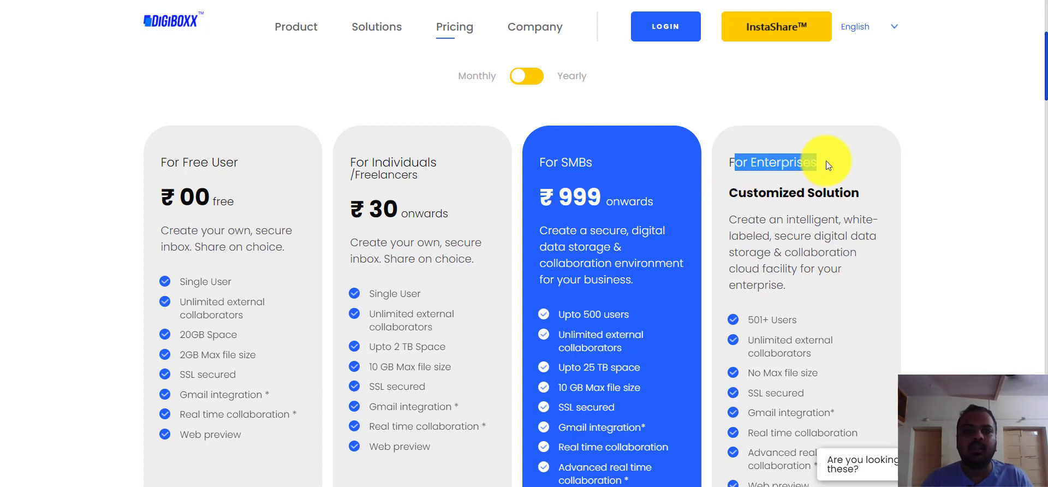
- Examine the Individuals/Freelancers plan, highlighting its user, collaborator, storage space, maximum file size and SSL entries
click(428, 177)
scroll(428, 177, down, 1)
scroll(428, 177, down, 1)
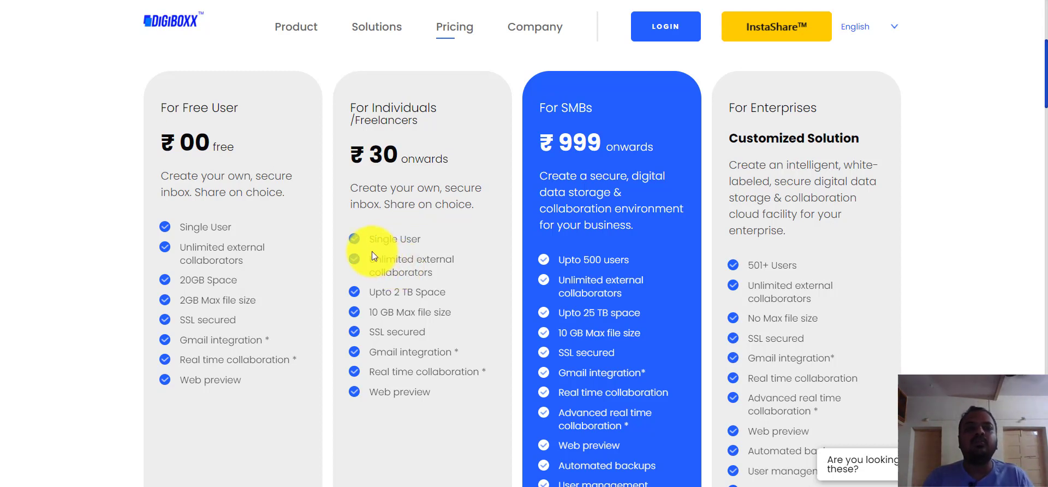
drag(367, 239, 424, 241)
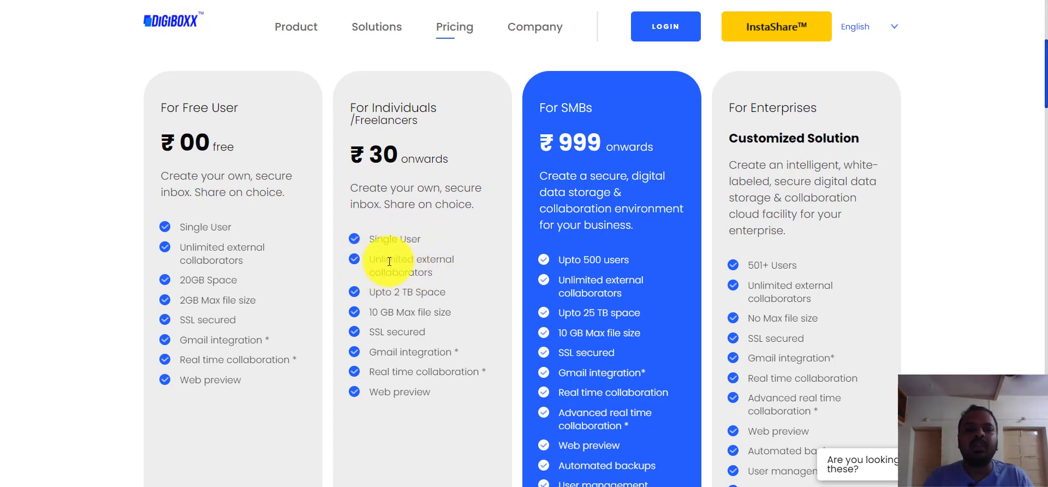
drag(368, 260, 433, 272)
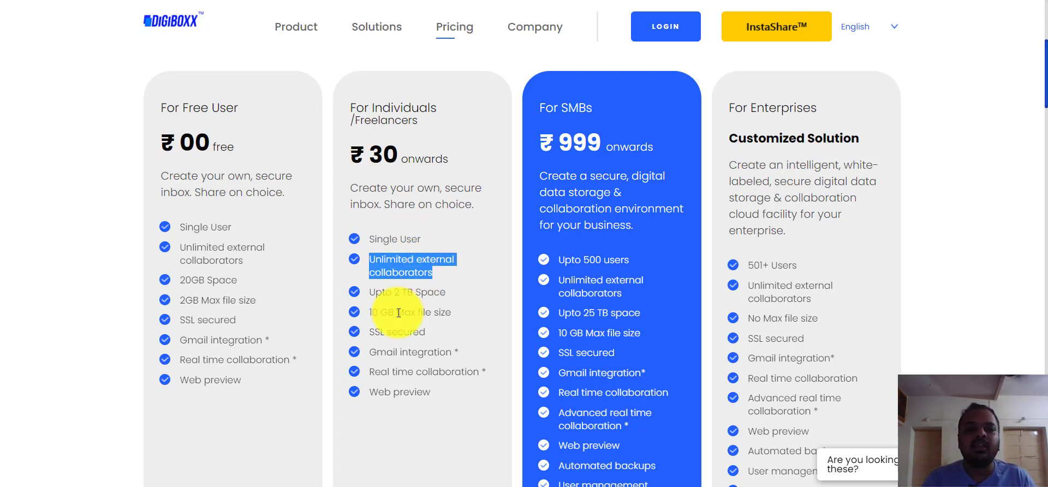
click(371, 292)
drag(372, 292, 450, 287)
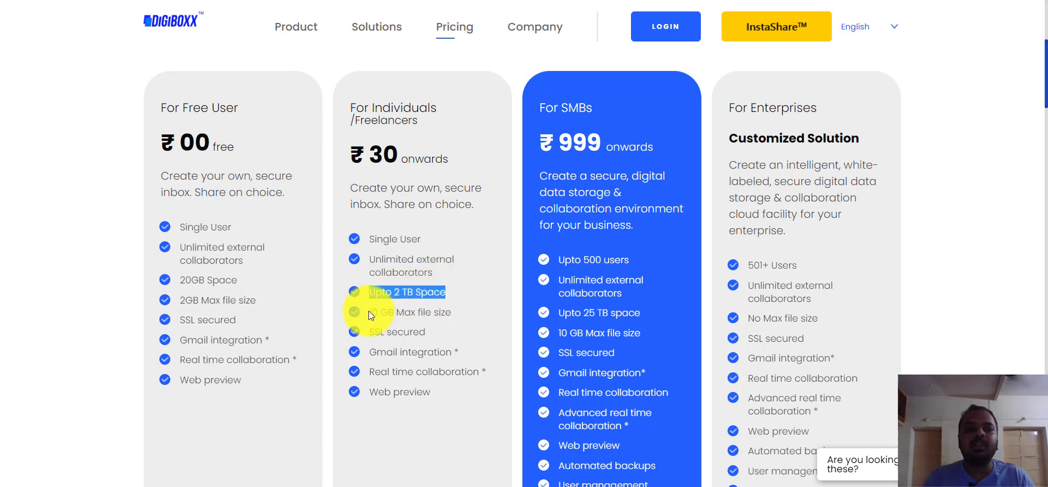
drag(369, 311, 407, 306)
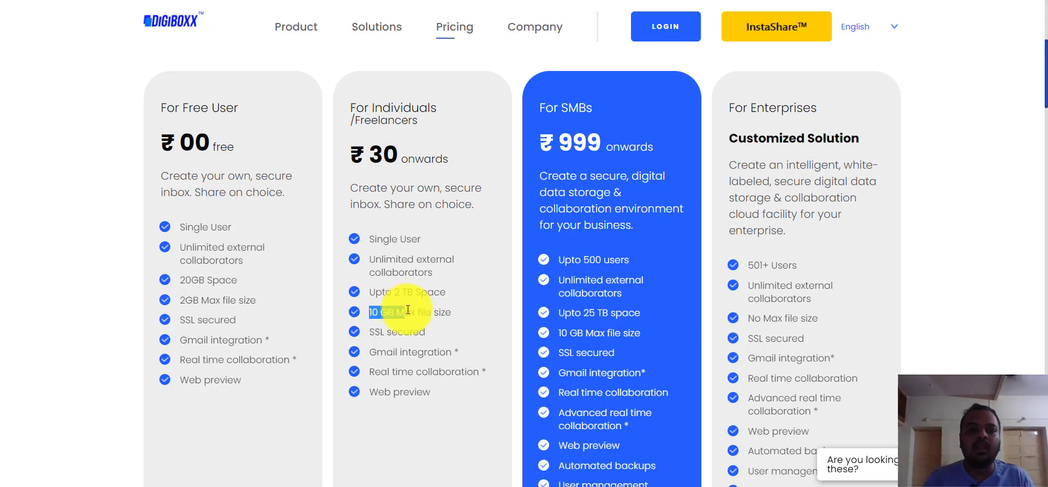
drag(371, 338, 435, 336)
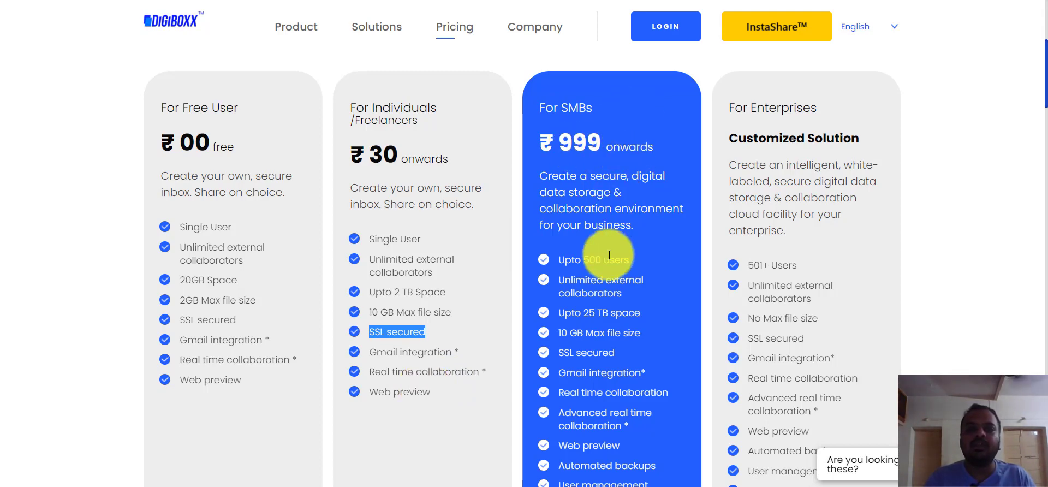
- Examine the SMBs plan's limits, highlighting its user, storage space and maximum file size entries
click(605, 192)
scroll(606, 219, down, 3)
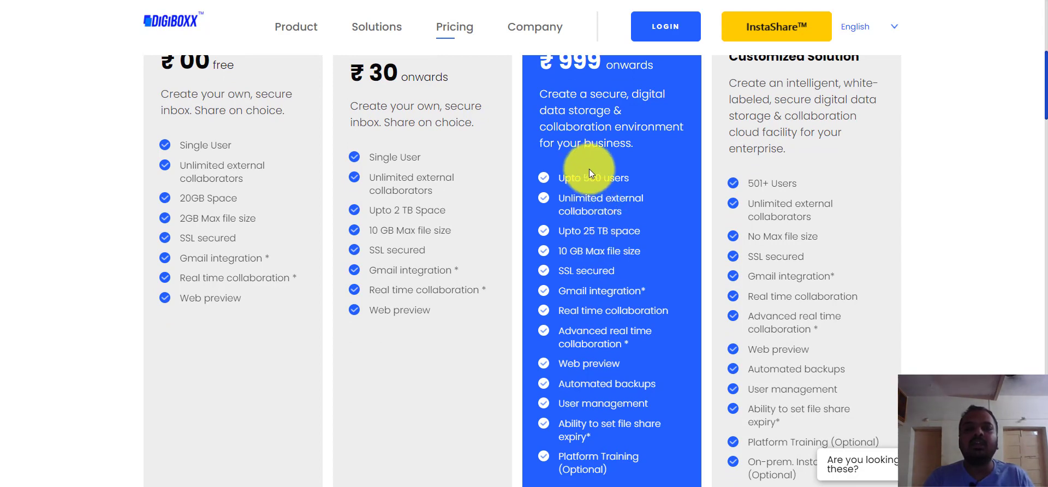
drag(585, 176, 630, 178)
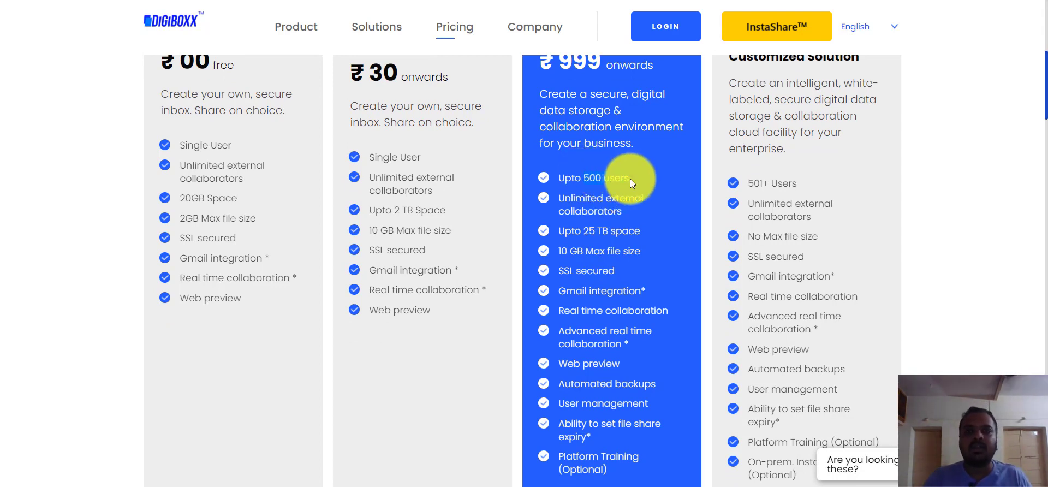
click(630, 179)
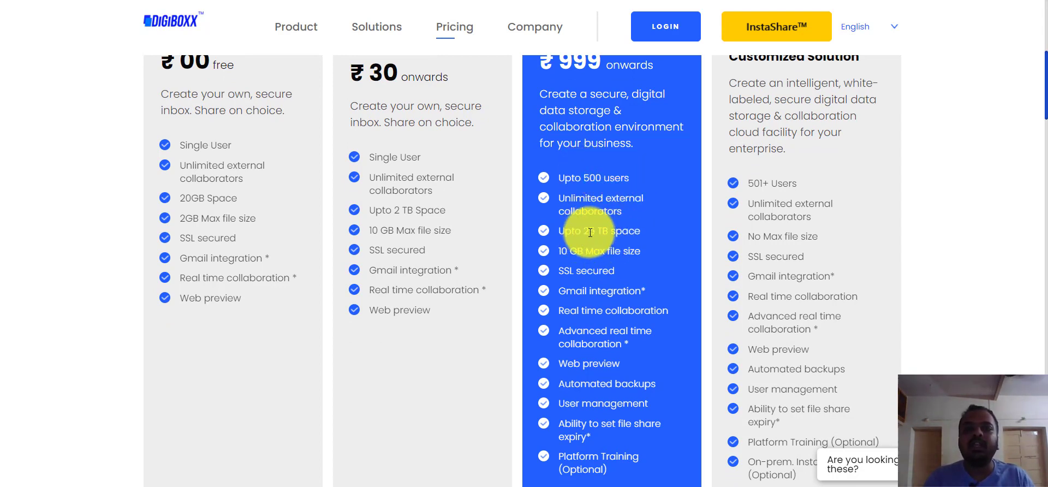
drag(583, 232, 638, 235)
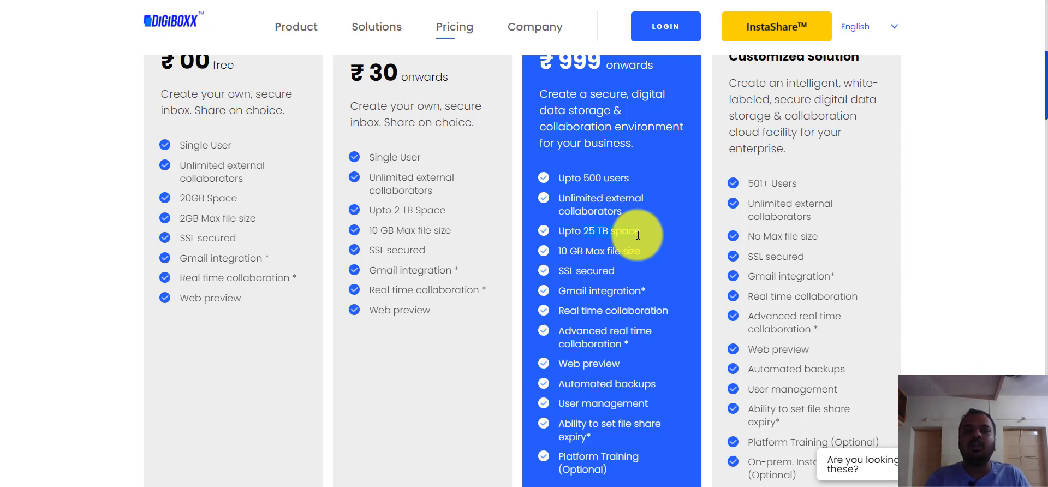
click(561, 249)
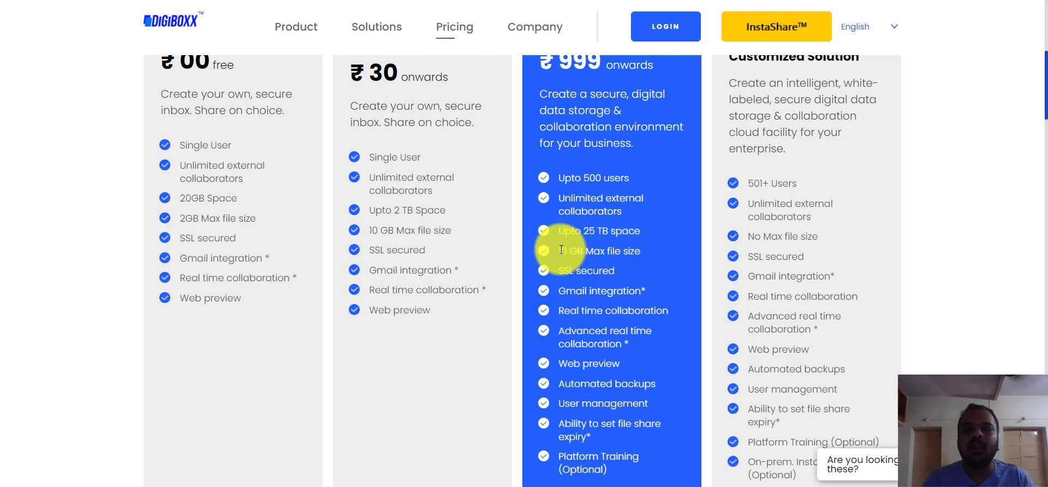
drag(561, 249, 641, 251)
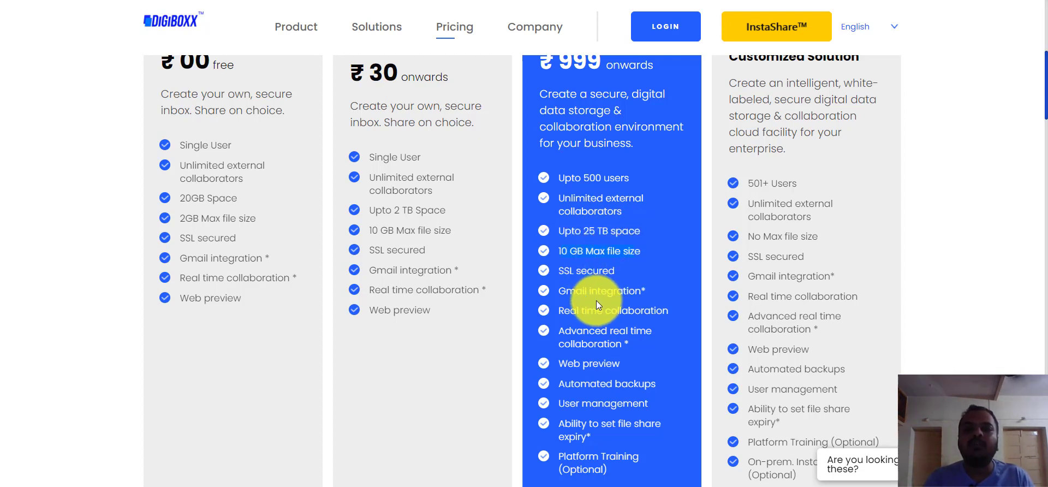
- Review the SMBs plan's remaining features down to platform training and the footnote beneath its purchase option
click(594, 355)
scroll(594, 355, down, 2)
scroll(597, 358, down, 3)
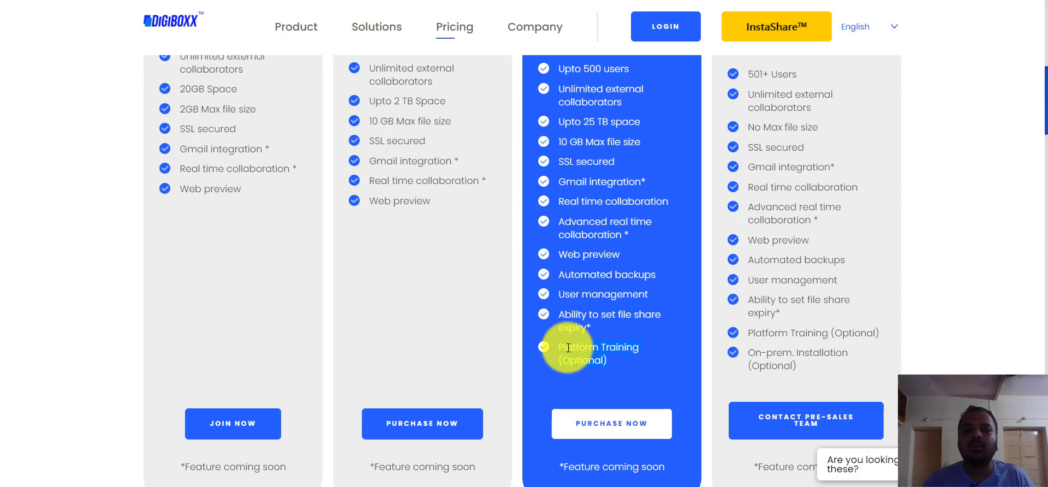
scroll(569, 348, up, 1)
scroll(568, 348, down, 2)
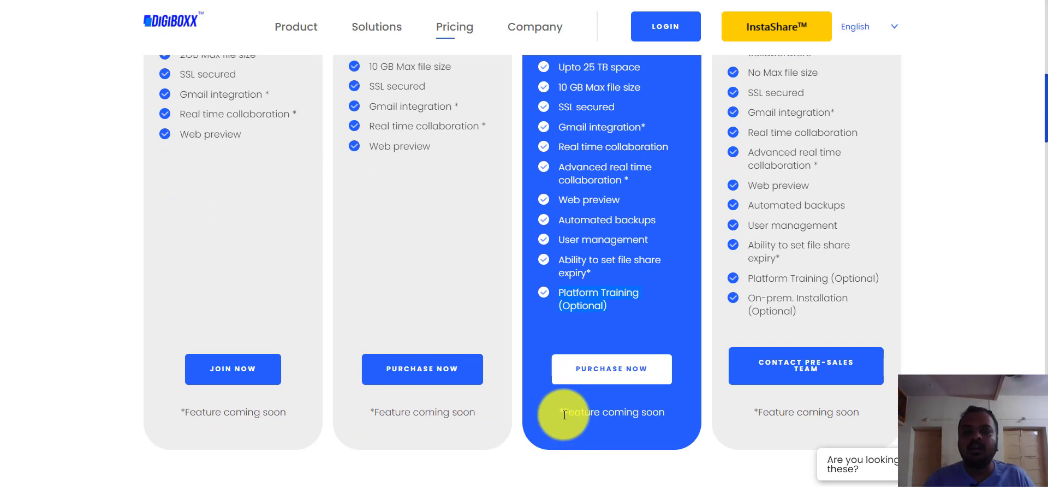
click(565, 415)
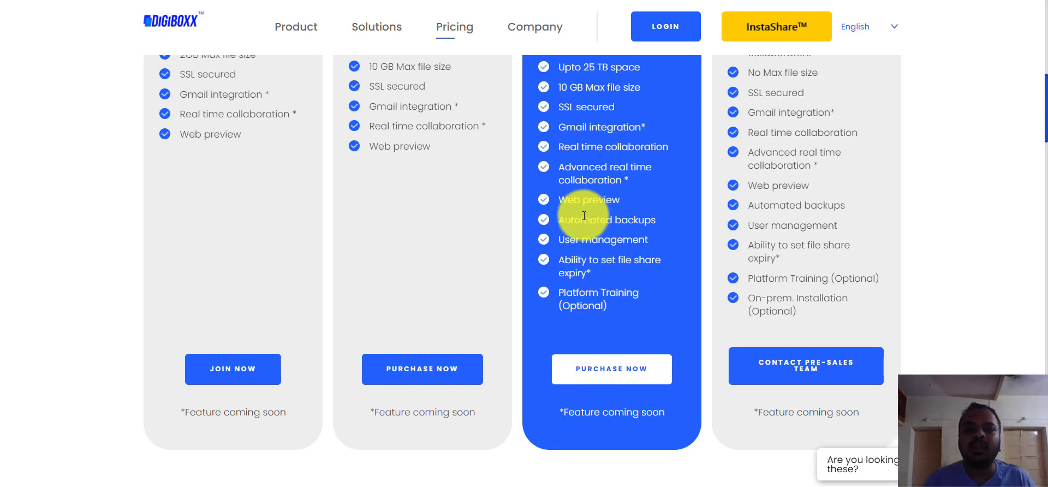
- Read the Enterprises plan's description and highlight a word of its "Customized Solution" heading
scroll(584, 215, up, 5)
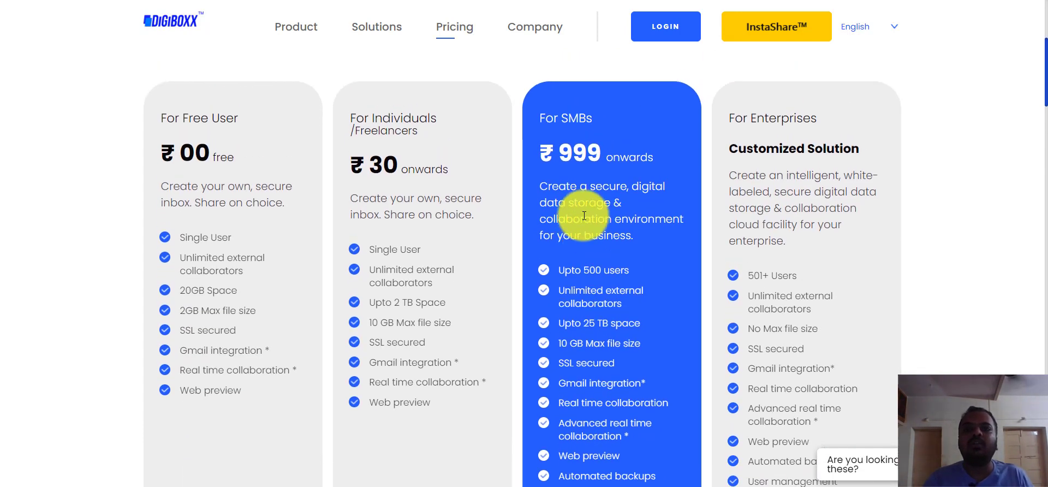
double_click(769, 225)
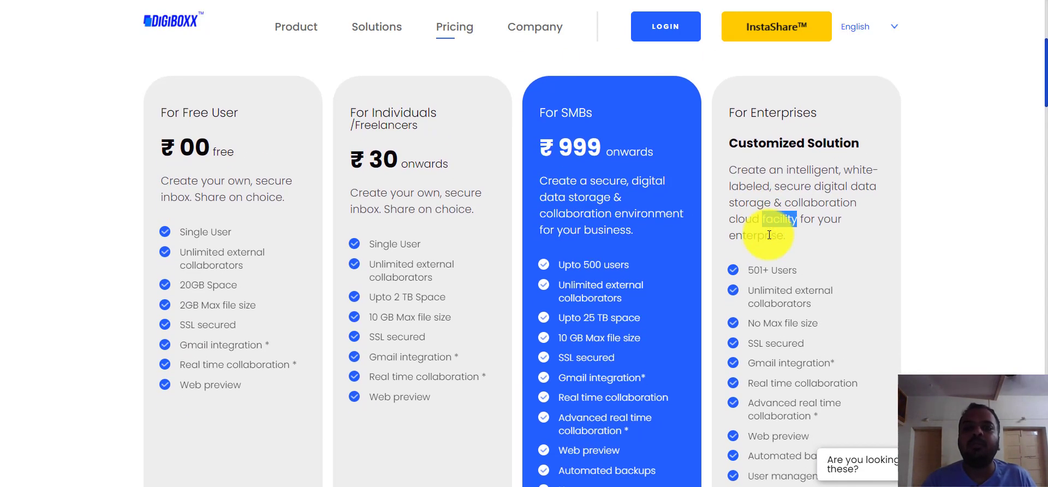
scroll(769, 234, down, 2)
scroll(769, 235, up, 2)
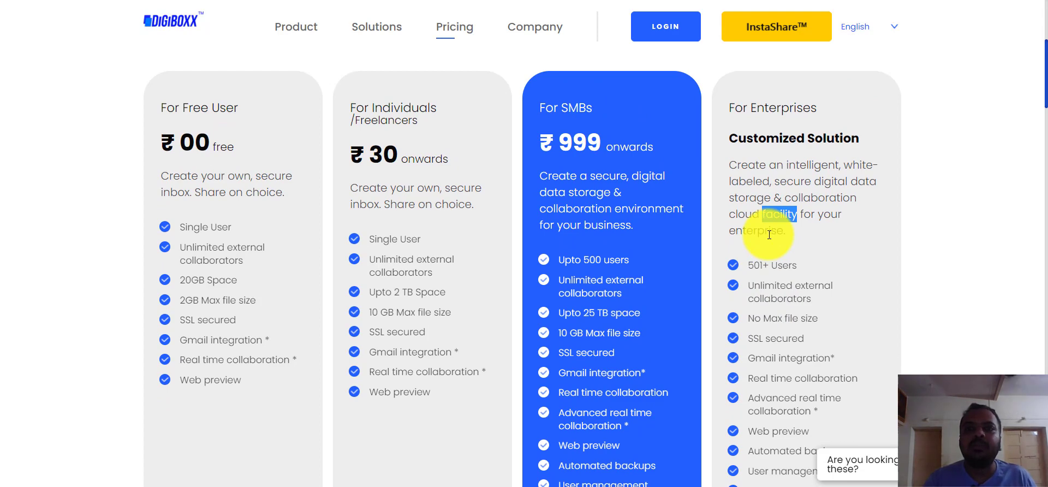
double_click(785, 121)
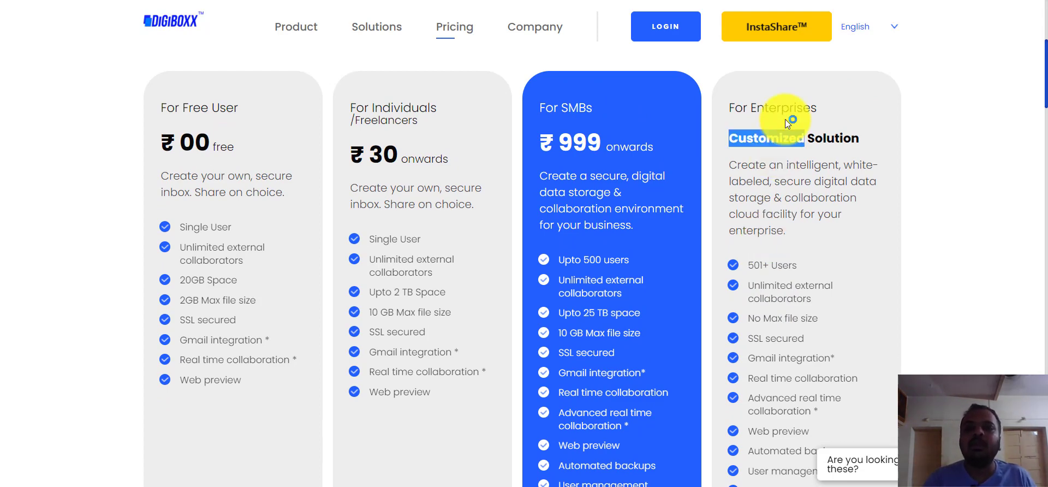
- Examine the Enterprises plan's feature list, highlighting its user allowance
scroll(785, 120, down, 2)
scroll(785, 119, down, 2)
scroll(785, 119, up, 2)
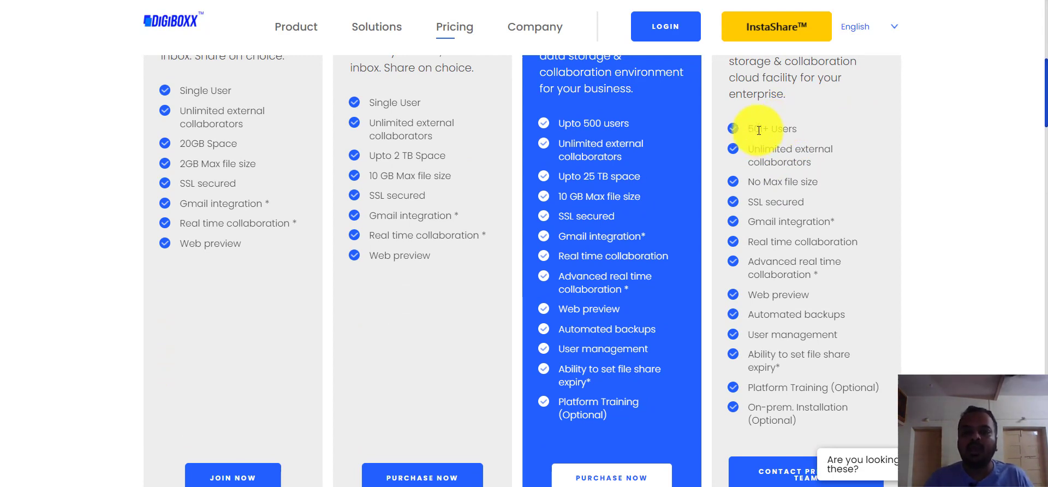
scroll(759, 130, up, 2)
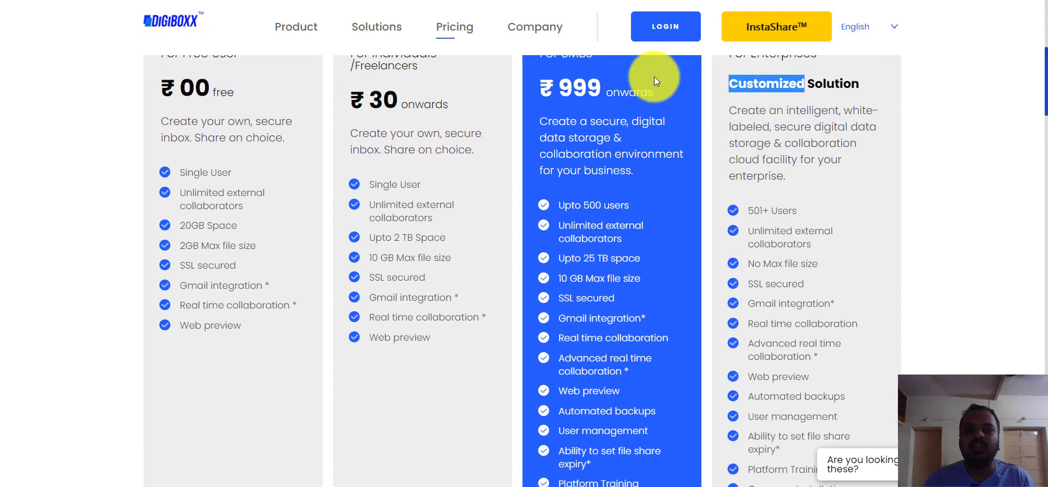
drag(748, 211, 768, 212)
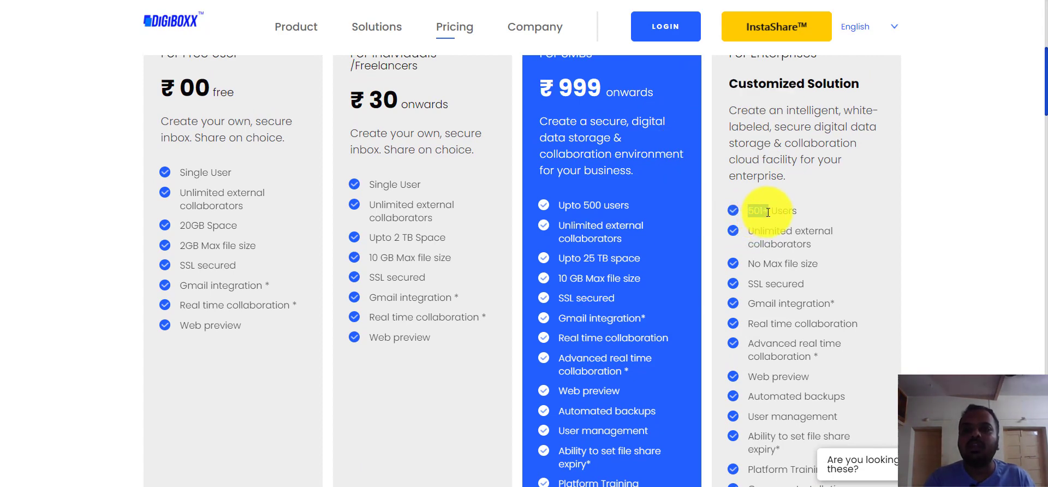
scroll(768, 212, down, 2)
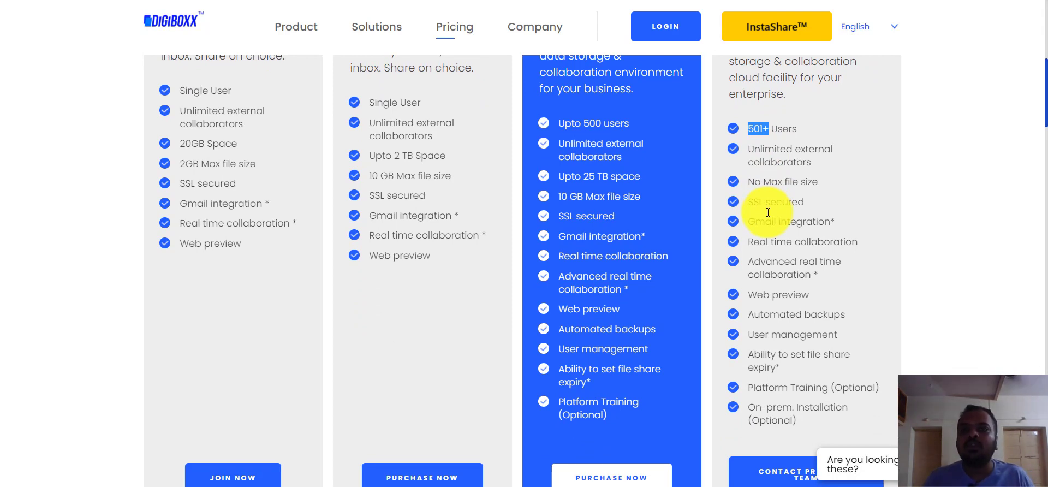
scroll(768, 212, down, 1)
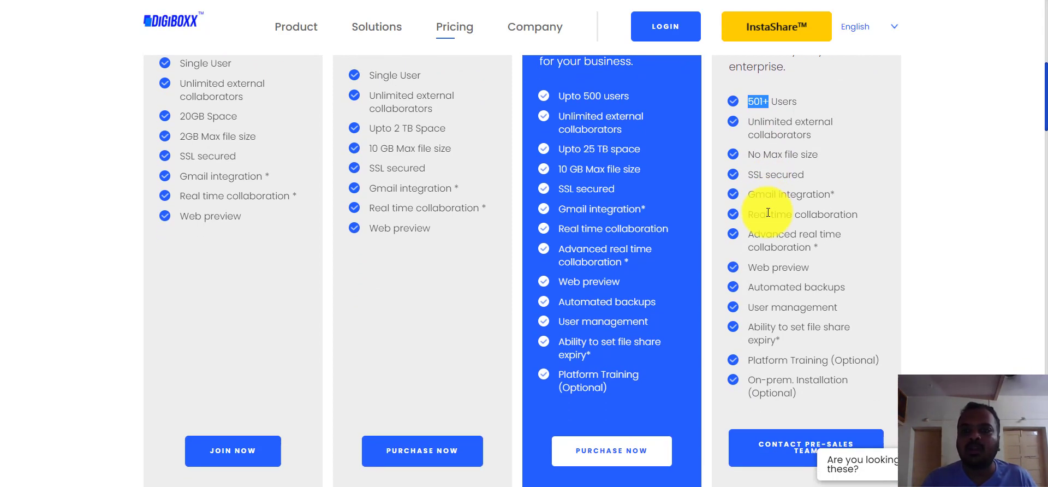
- Review the Enterprises plan's remaining features down to its pre-sales contact option, highlighting the on-premises installation entry
scroll(768, 212, down, 3)
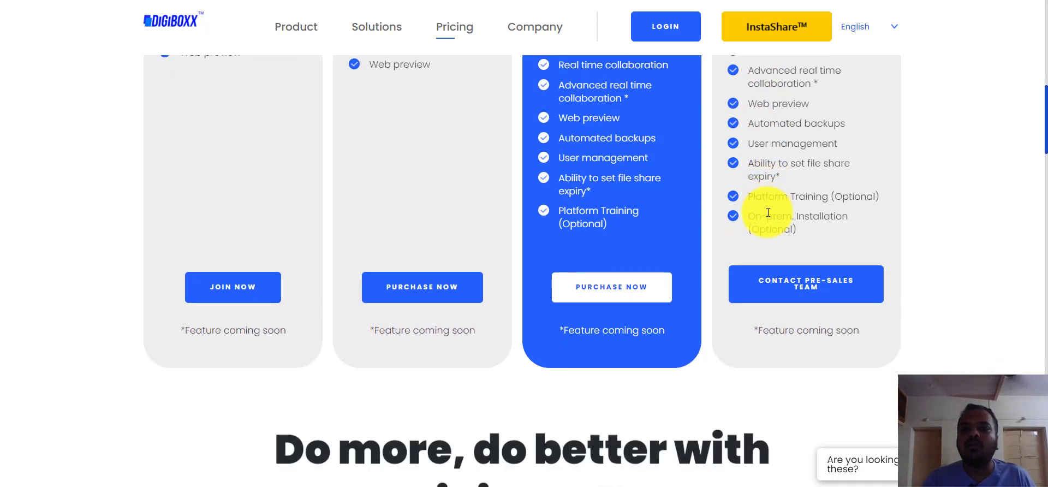
scroll(768, 212, up, 1)
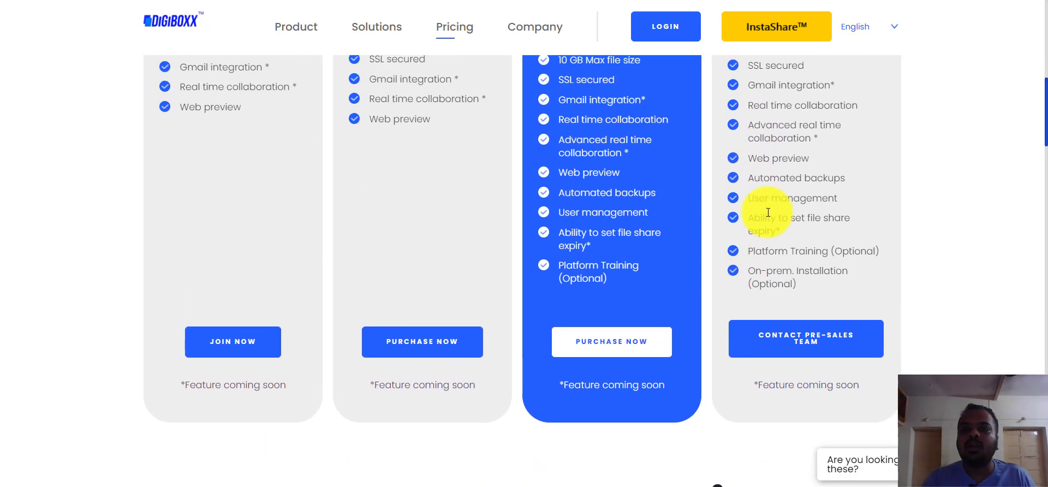
triple_click(791, 277)
click(829, 273)
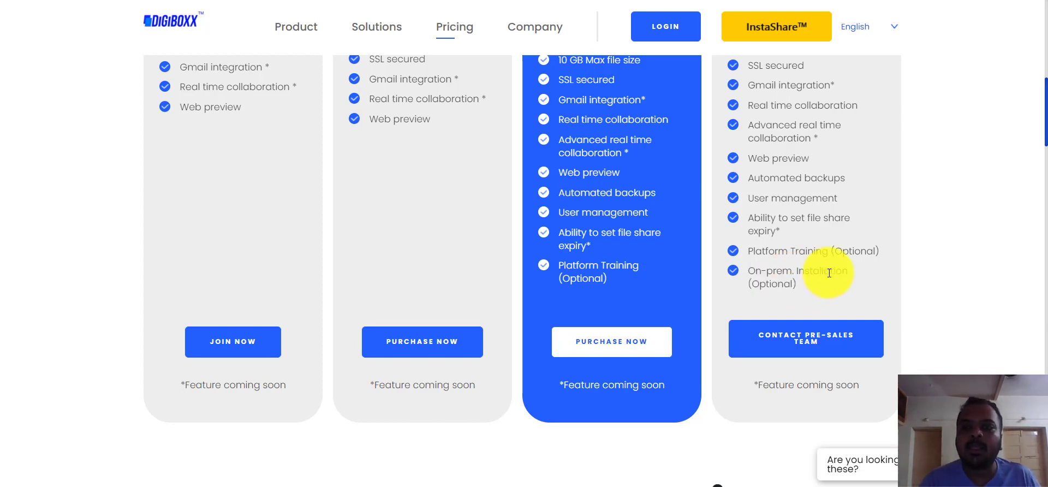
scroll(829, 272, down, 1)
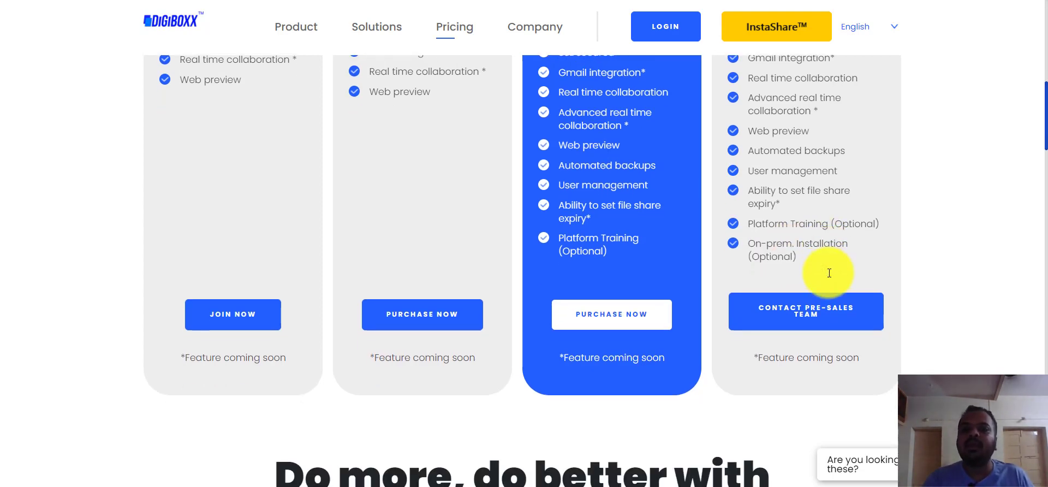
scroll(829, 273, up, 3)
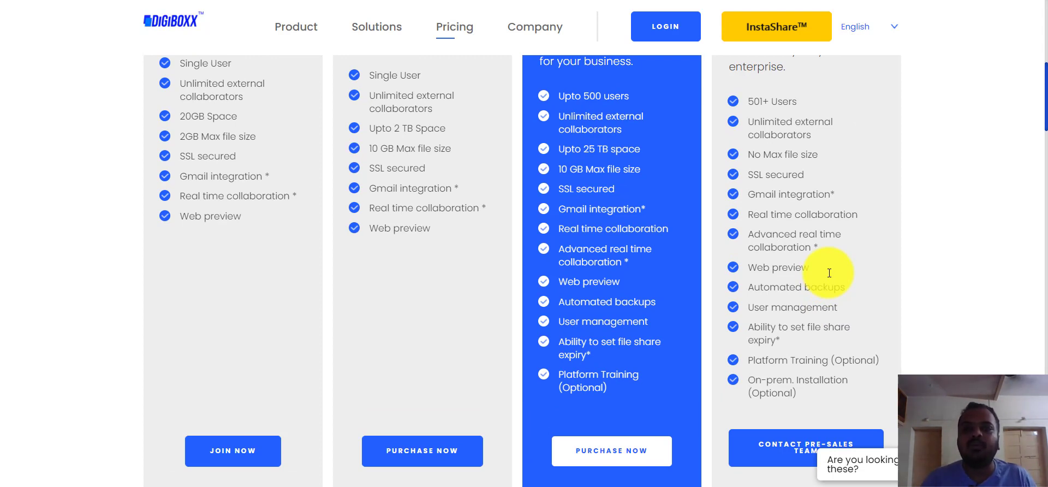
scroll(830, 273, down, 4)
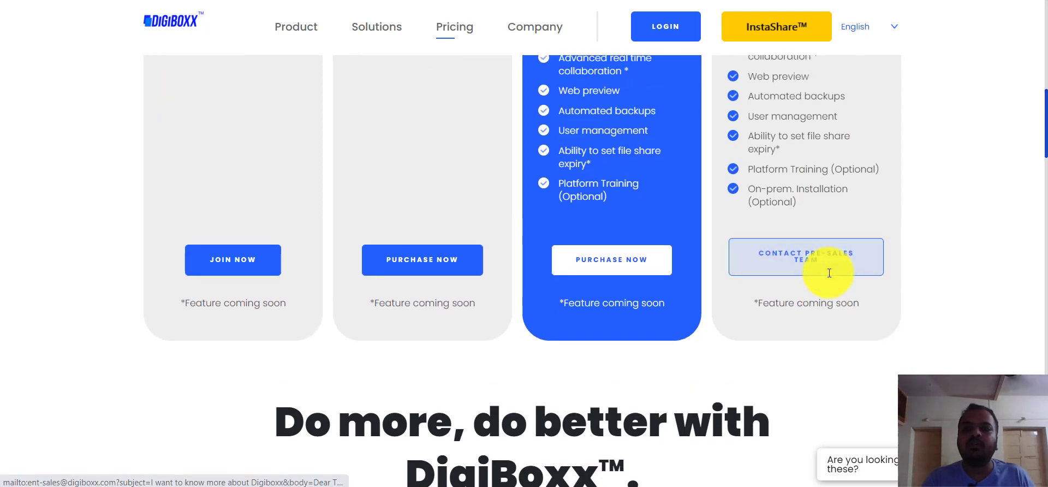
scroll(829, 273, up, 4)
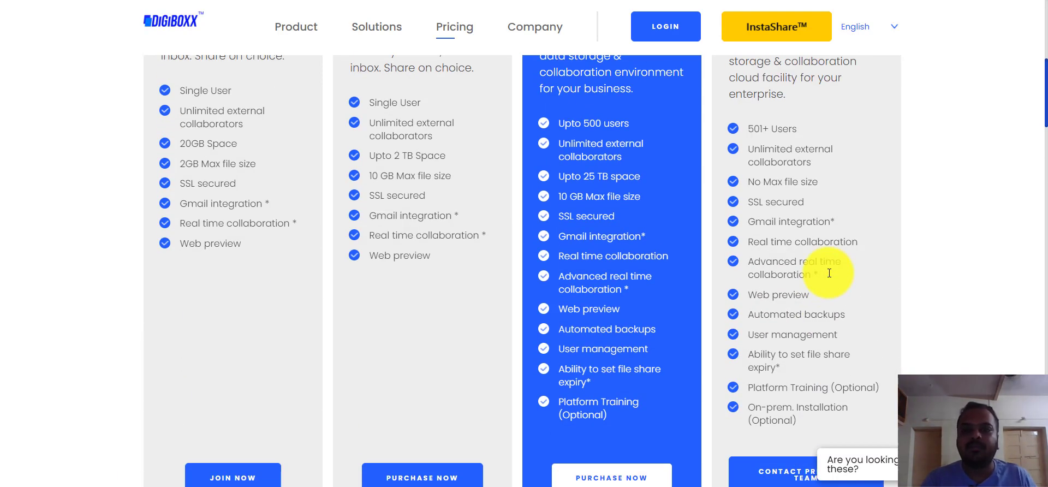
- Browse the frequently asked questions below the pricing plans, from what DigiBoxx is to what it costs
scroll(829, 273, down, 6)
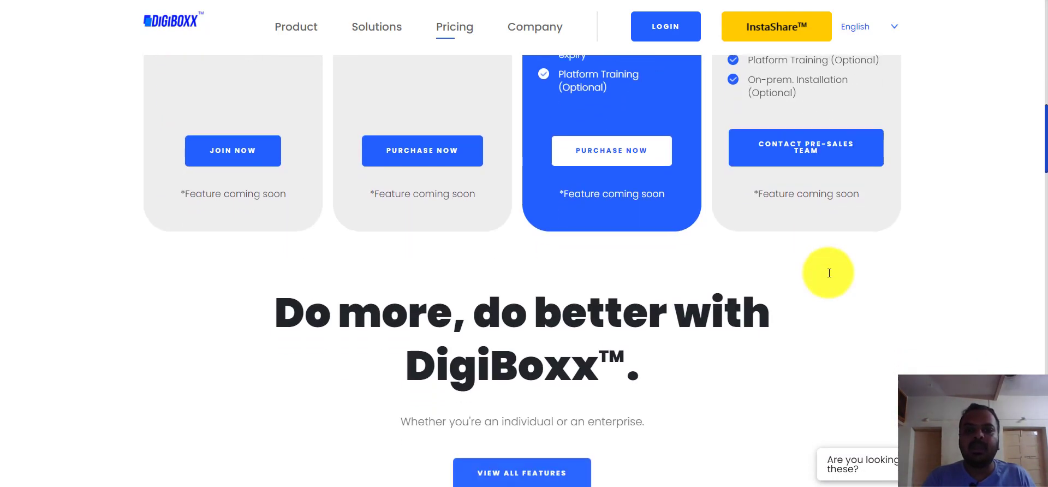
scroll(829, 273, down, 10)
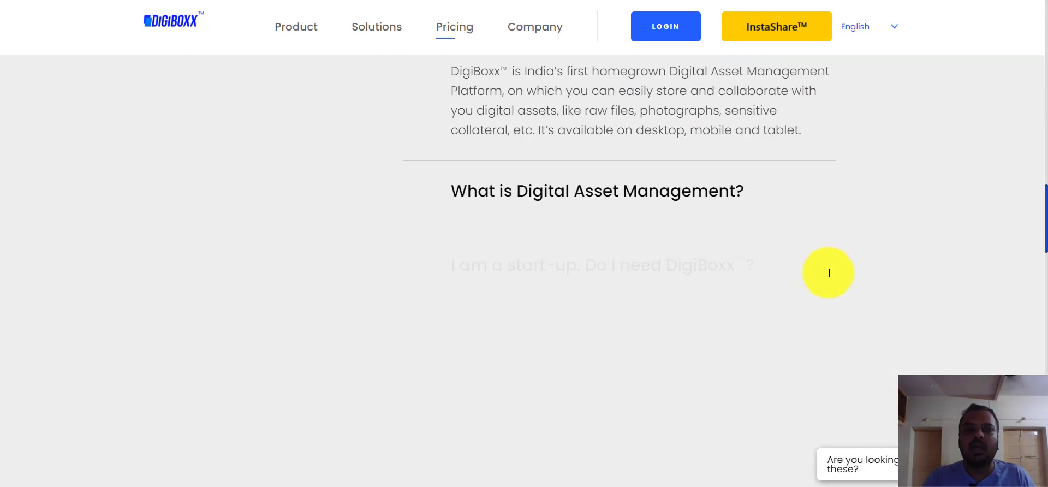
scroll(829, 273, up, 3)
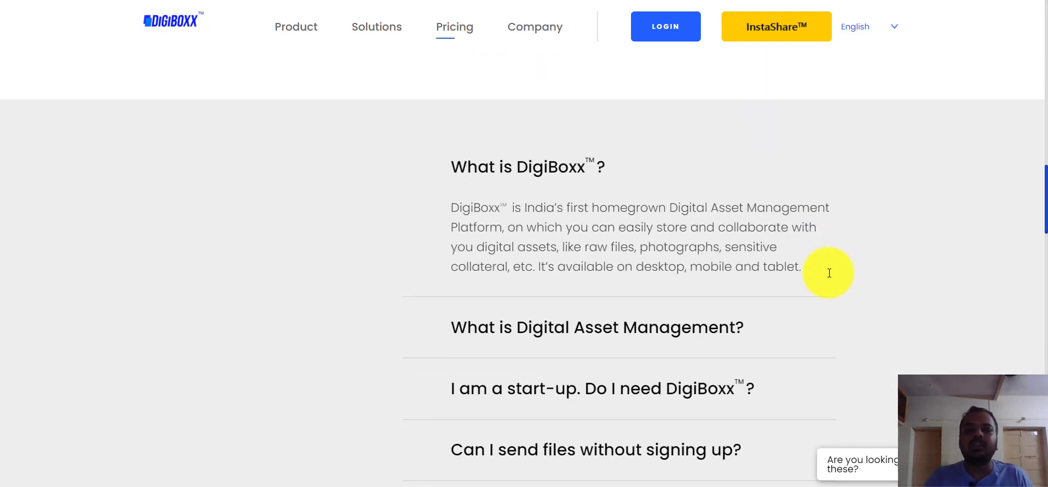
scroll(829, 273, down, 3)
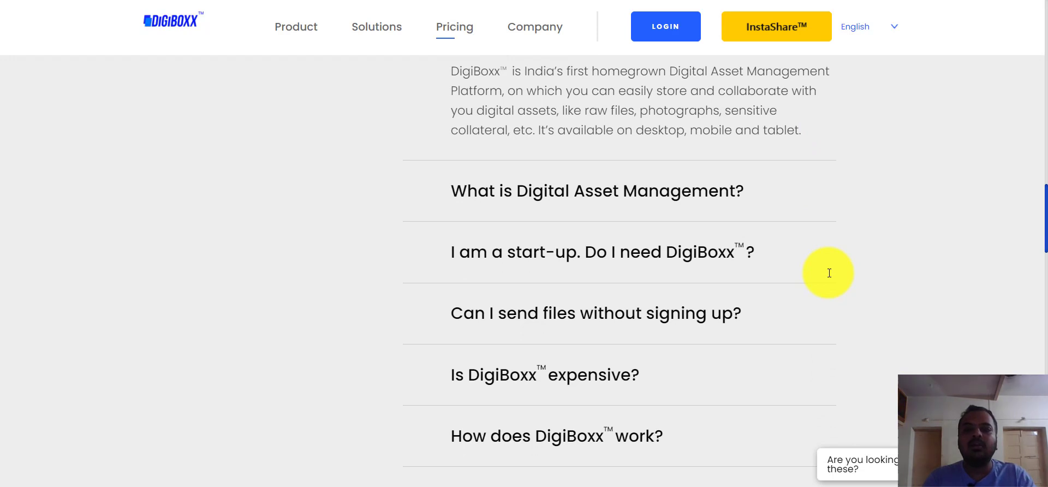
scroll(830, 273, down, 4)
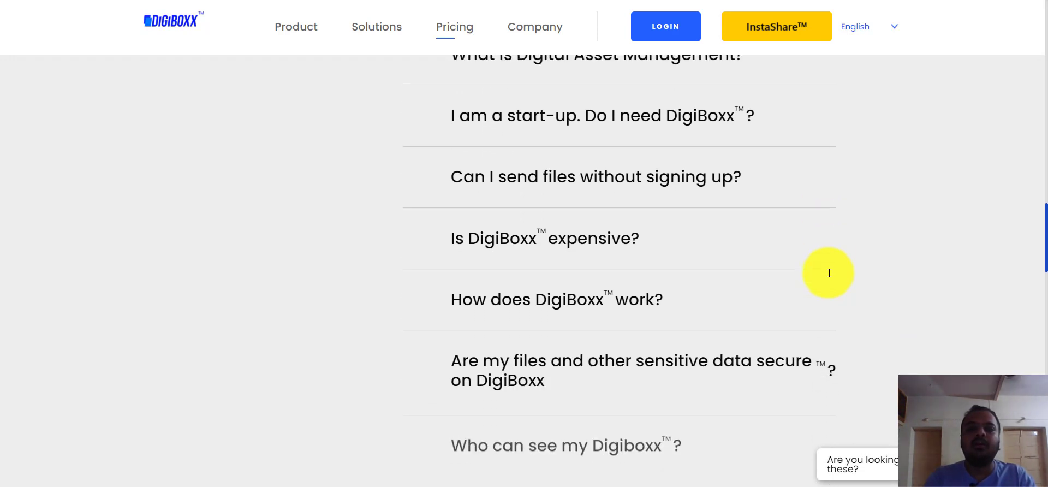
scroll(829, 273, up, 5)
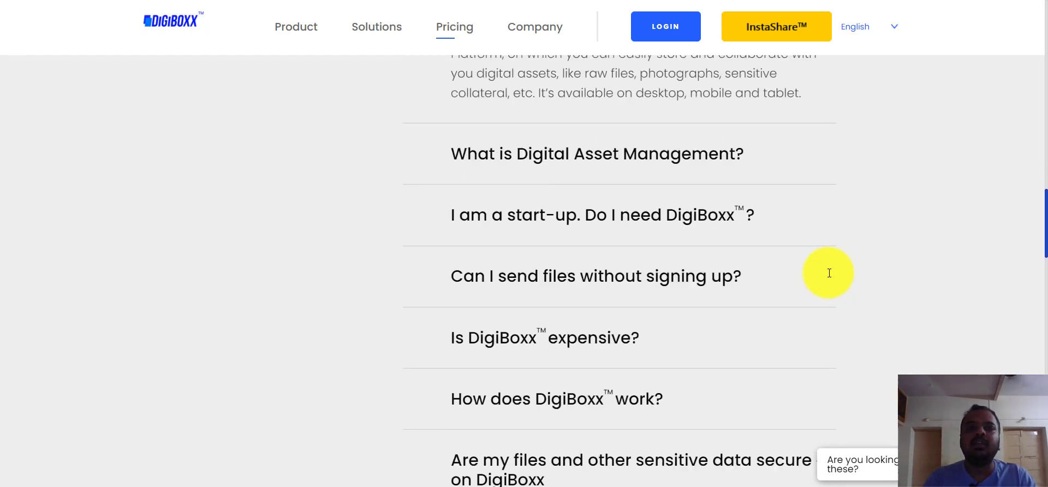
scroll(829, 273, up, 2)
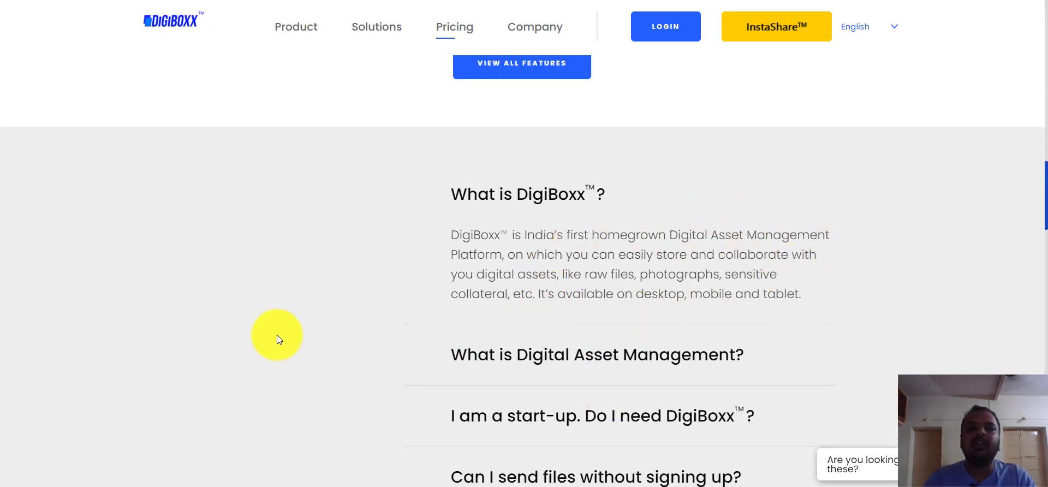
scroll(277, 335, down, 6)
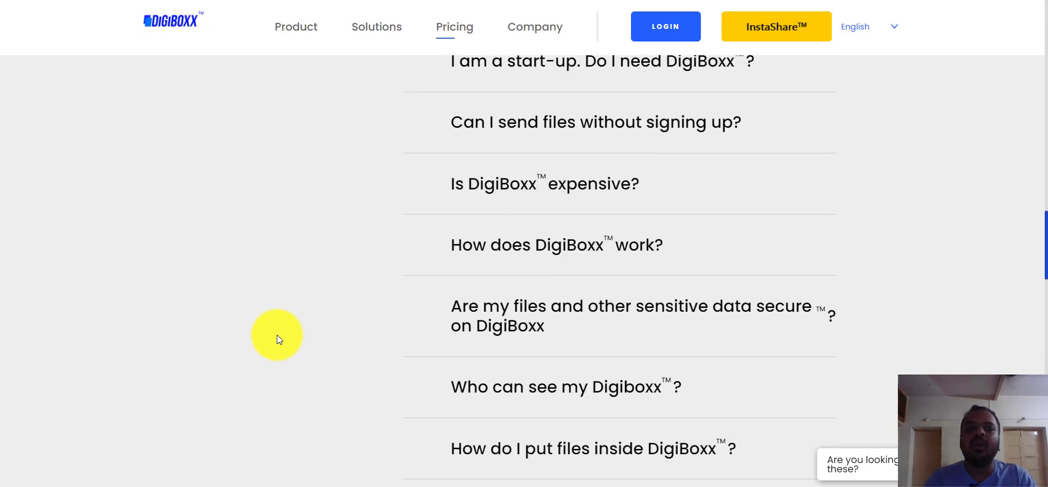
scroll(277, 335, down, 1)
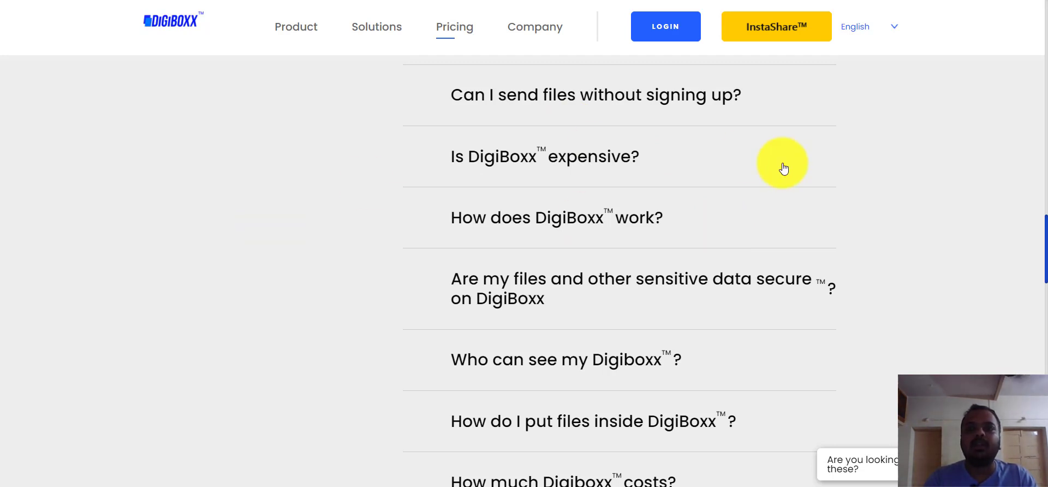
- Open the login page and follow its sign-up link for new accounts to the pricing plans
click(677, 36)
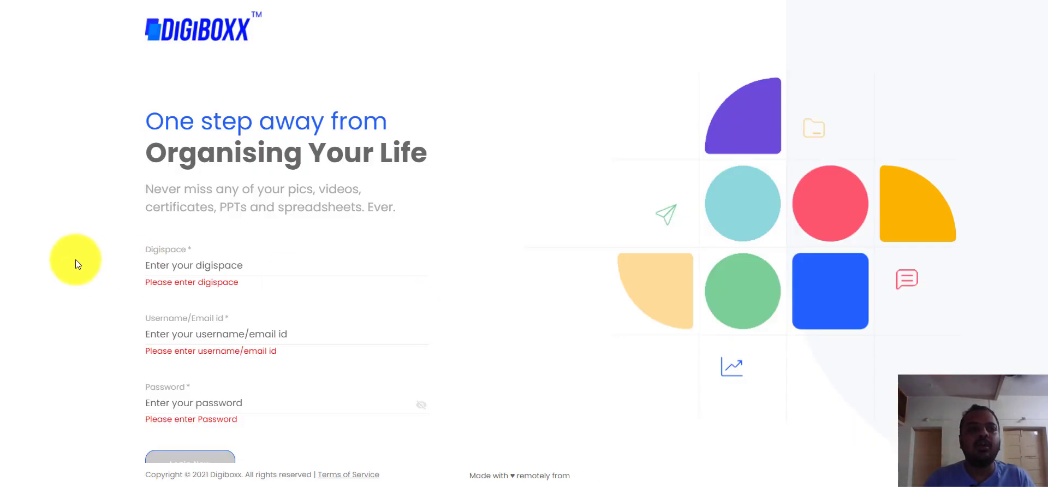
scroll(70, 254, down, 2)
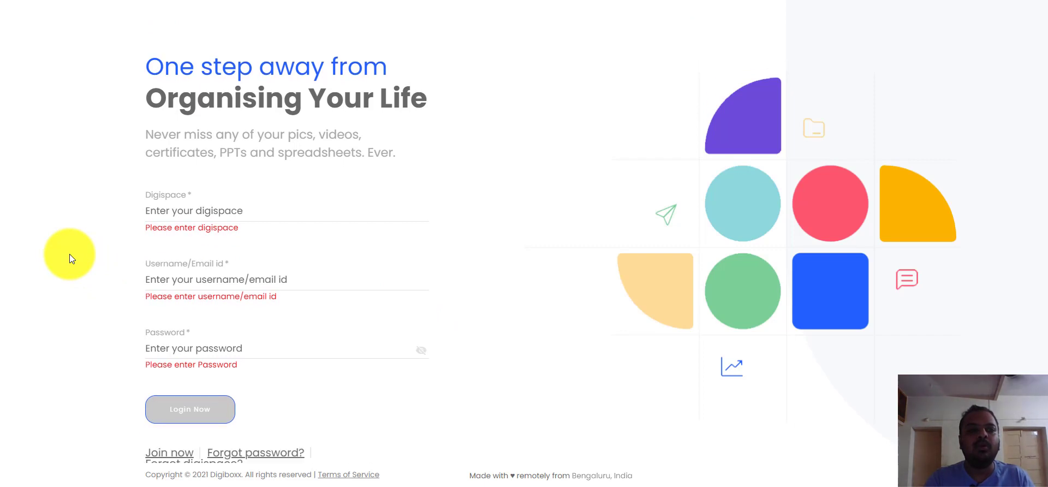
scroll(70, 254, down, 1)
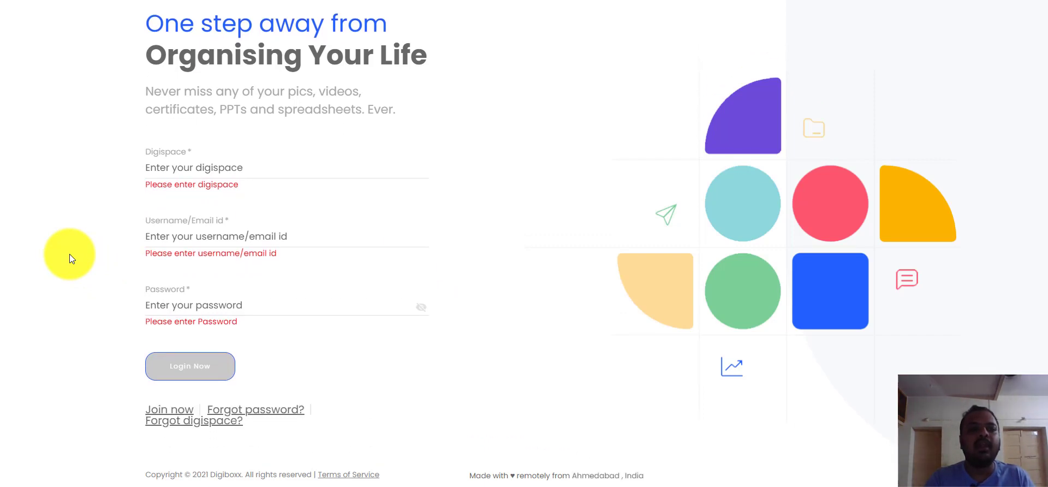
click(180, 413)
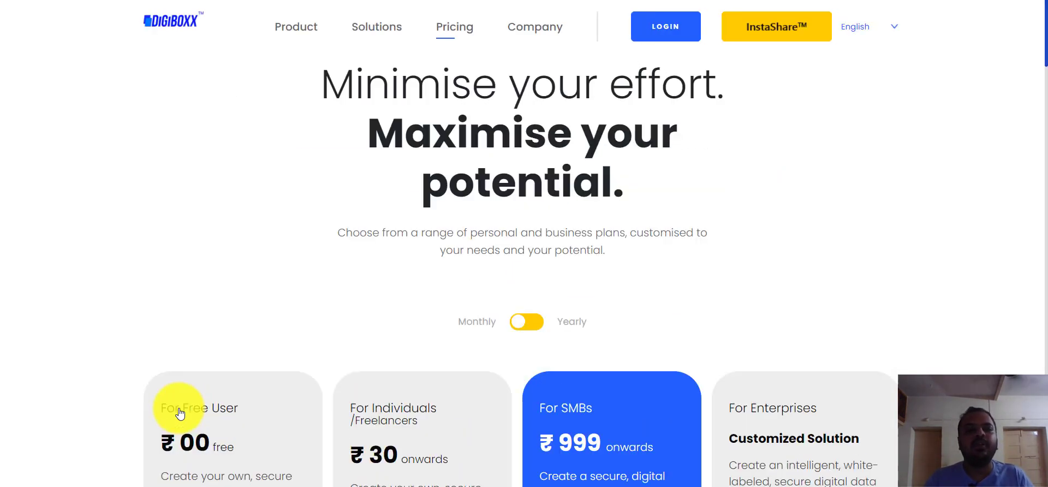
- Compare the prices and feature lists of the four plans again
scroll(434, 152, down, 10)
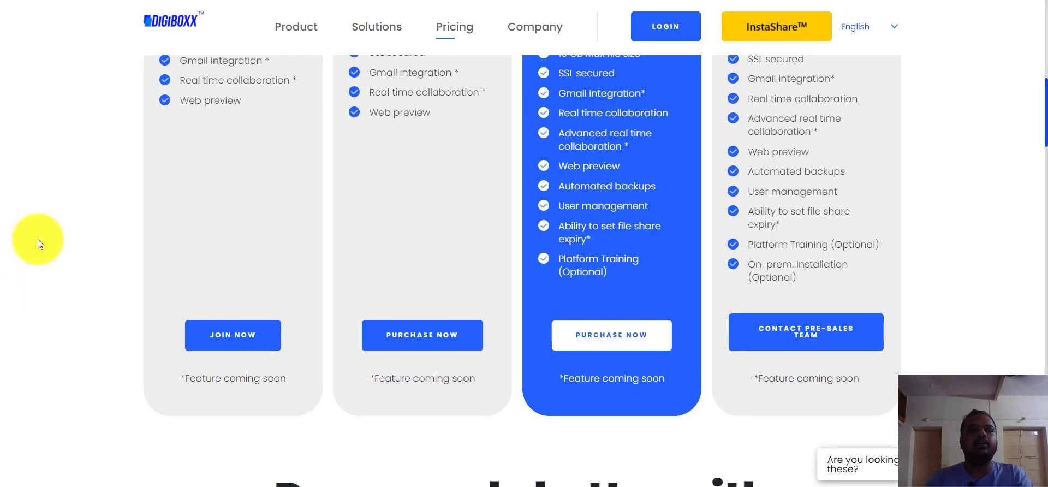
scroll(38, 239, up, 1)
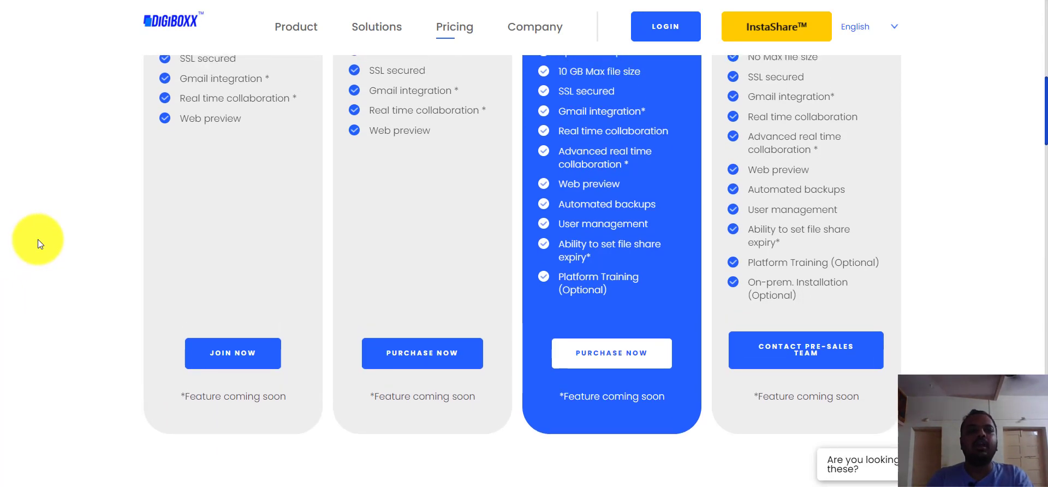
scroll(38, 239, up, 6)
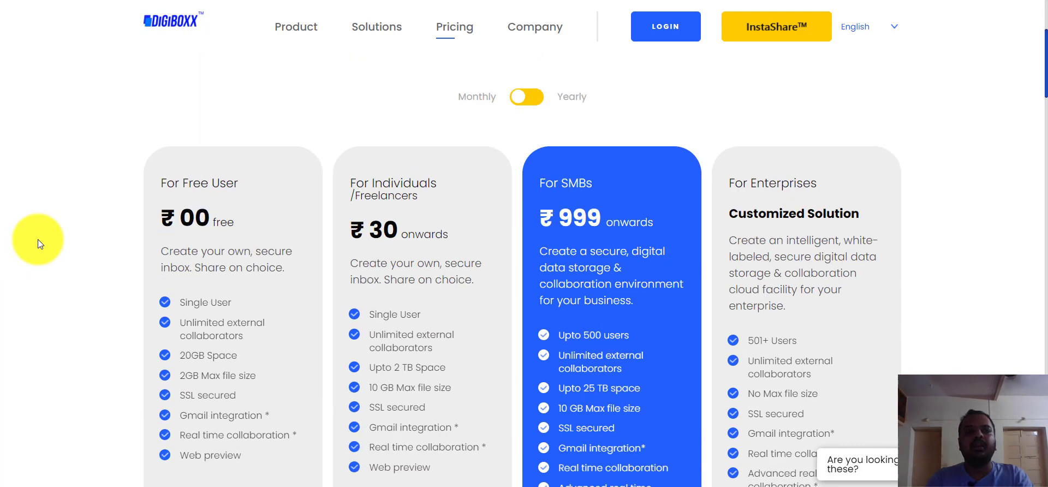
scroll(38, 240, down, 3)
scroll(37, 239, up, 1)
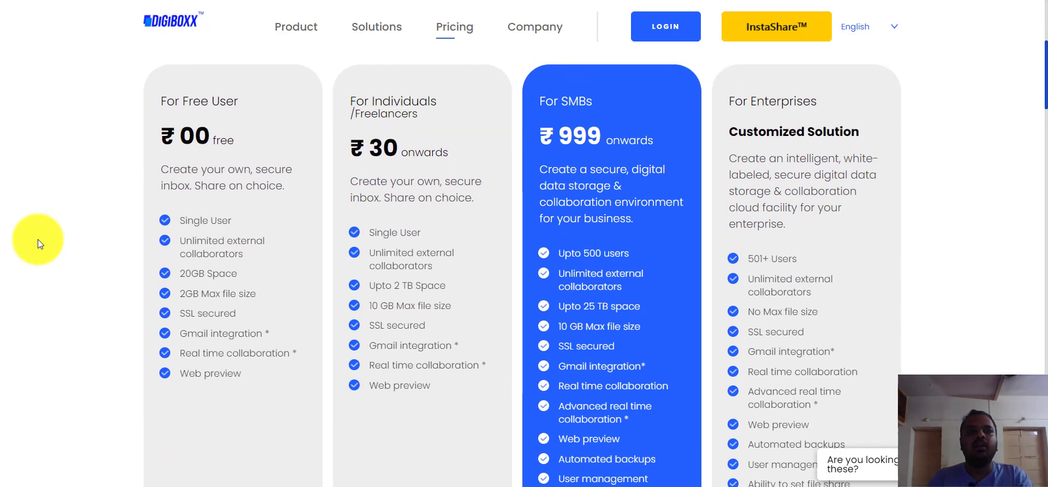
scroll(38, 239, down, 1)
scroll(38, 239, up, 1)
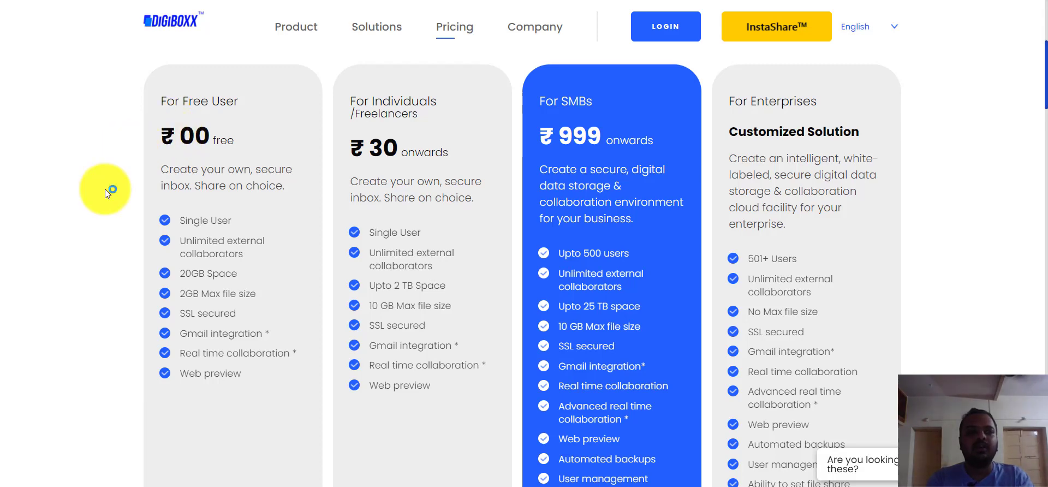
- Choose to join the Free User plan and open its registration form
scroll(147, 297, down, 1)
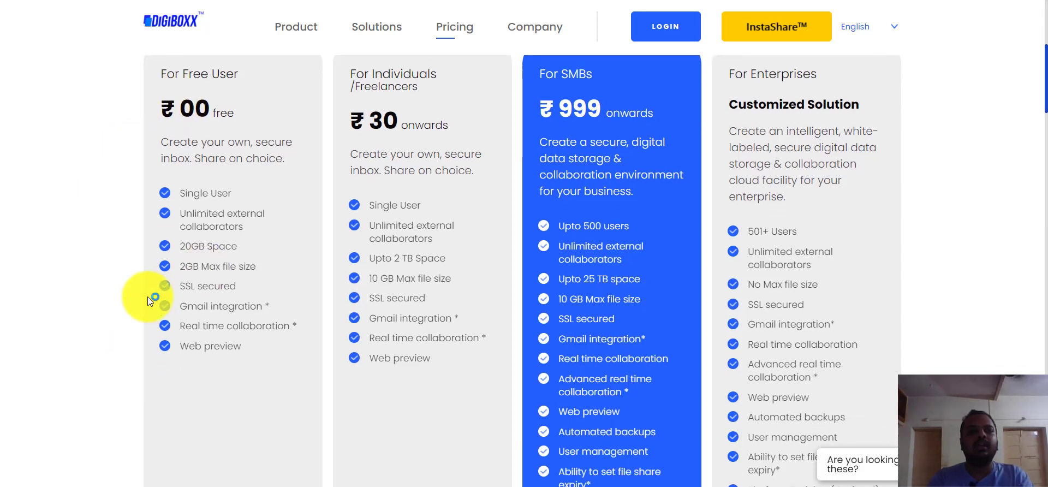
scroll(148, 297, down, 5)
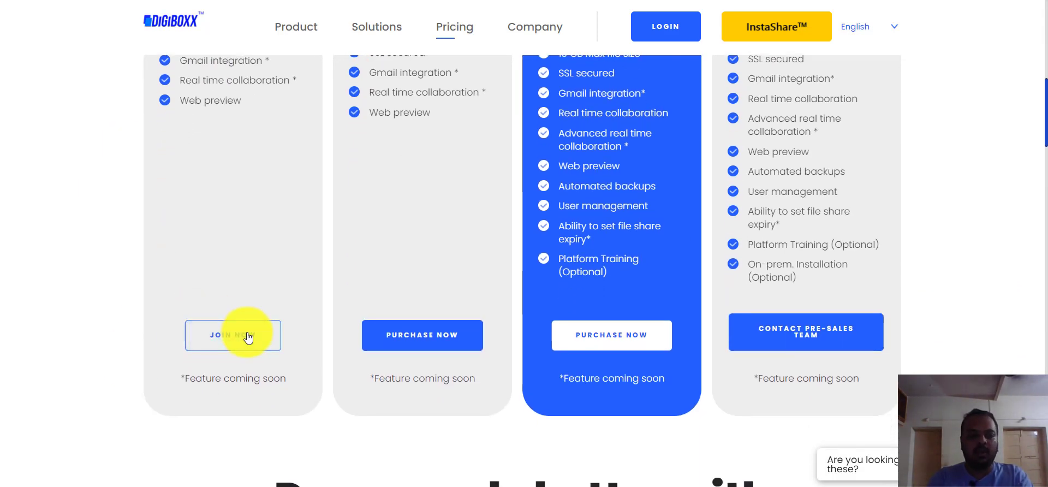
click(247, 337)
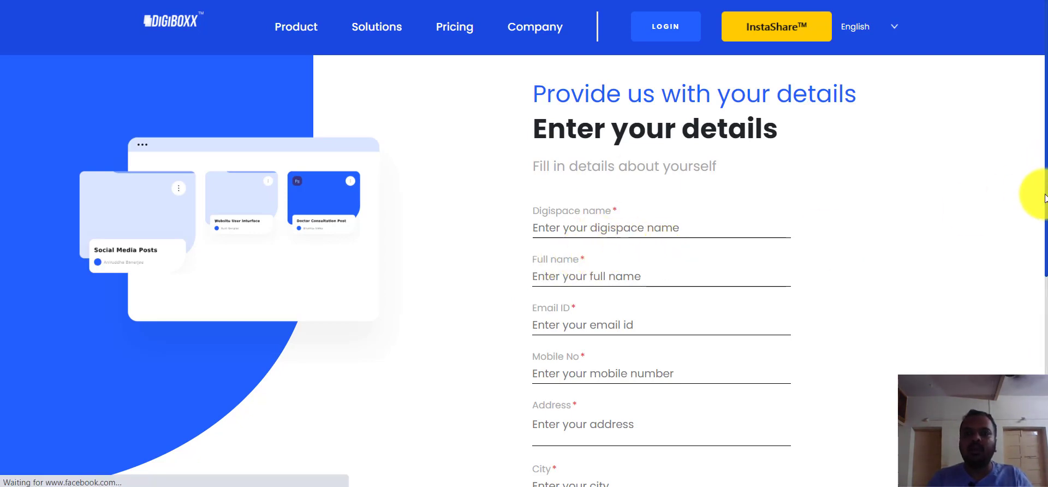
- Examine the registration form's fields, from the digispace name to the two-factor authentication and terms checkboxes and the availability note
drag(1043, 188, 1045, 243)
scroll(1040, 244, down, 3)
scroll(1037, 284, up, 3)
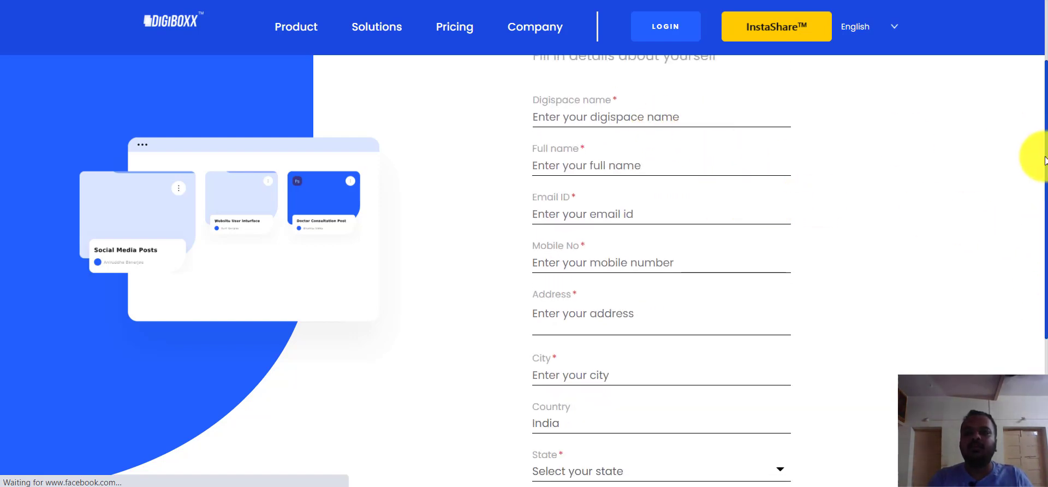
drag(1045, 172, 1045, 235)
scroll(1046, 235, down, 1)
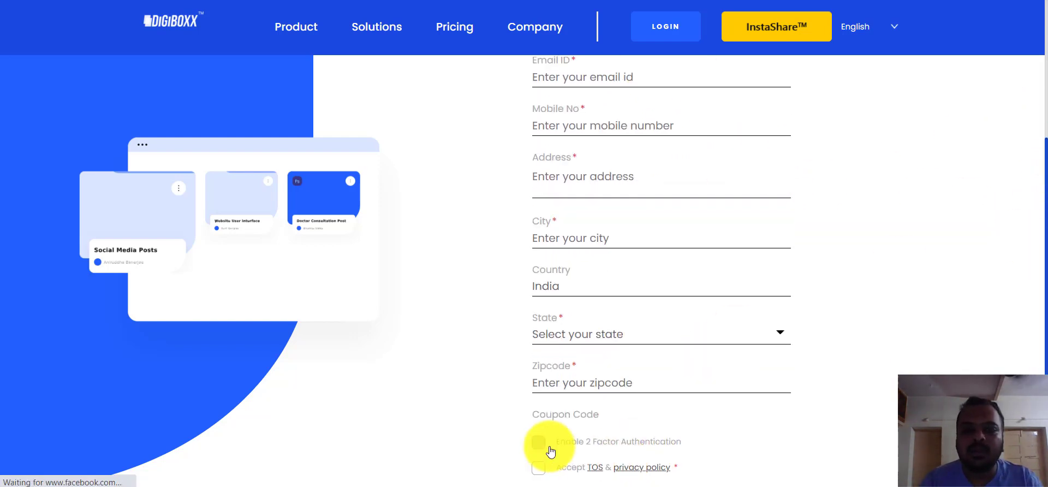
drag(1034, 332, 983, 421)
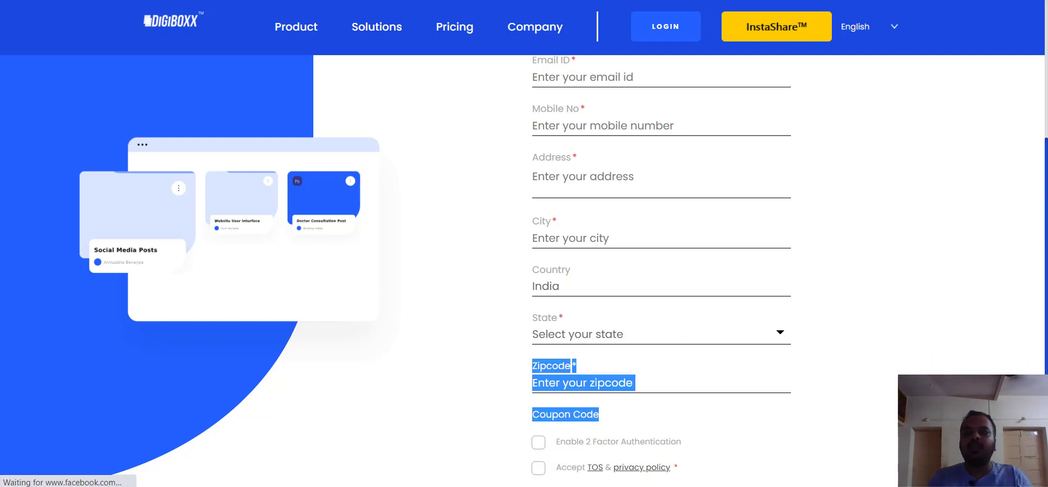
click(961, 337)
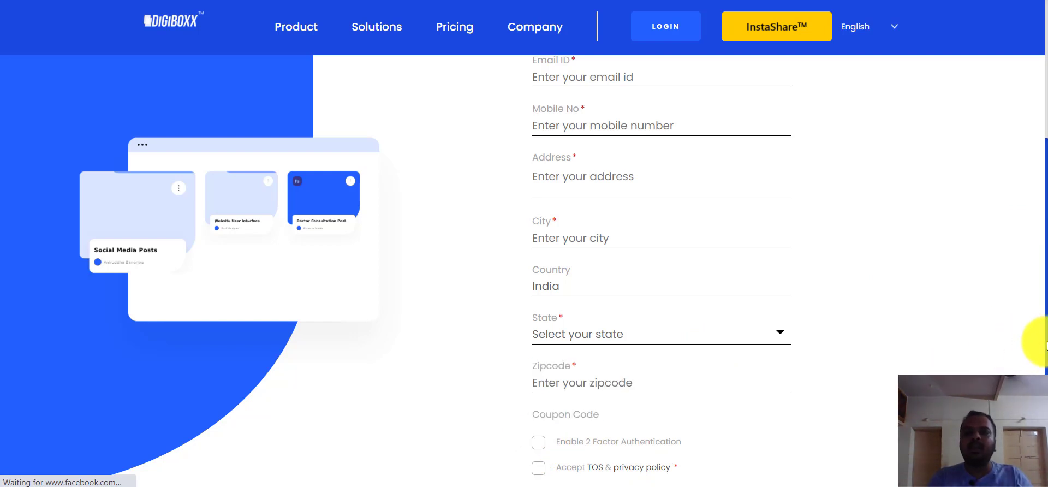
scroll(1044, 338, down, 3)
scroll(1035, 355, up, 2)
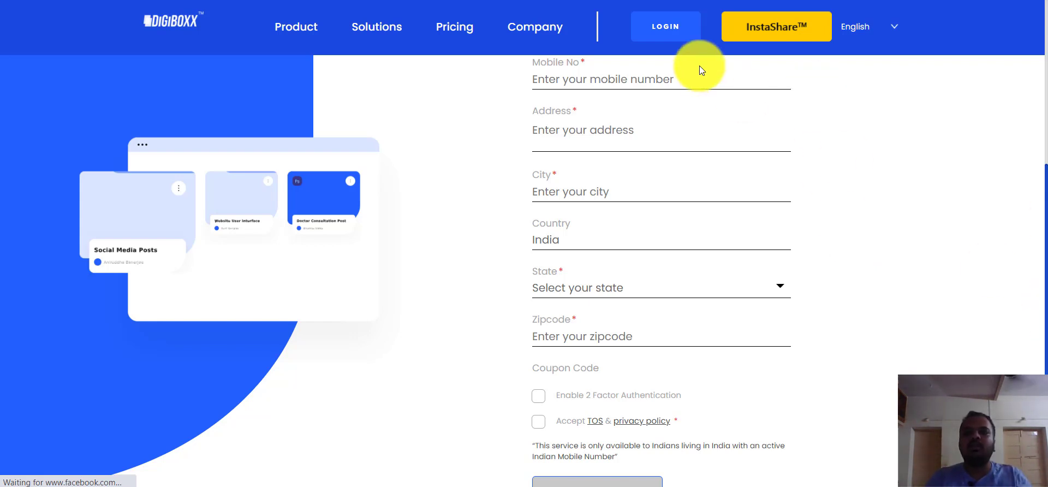
- Open the login page and sign in to the existing account, starting with the Digispace field
click(672, 36)
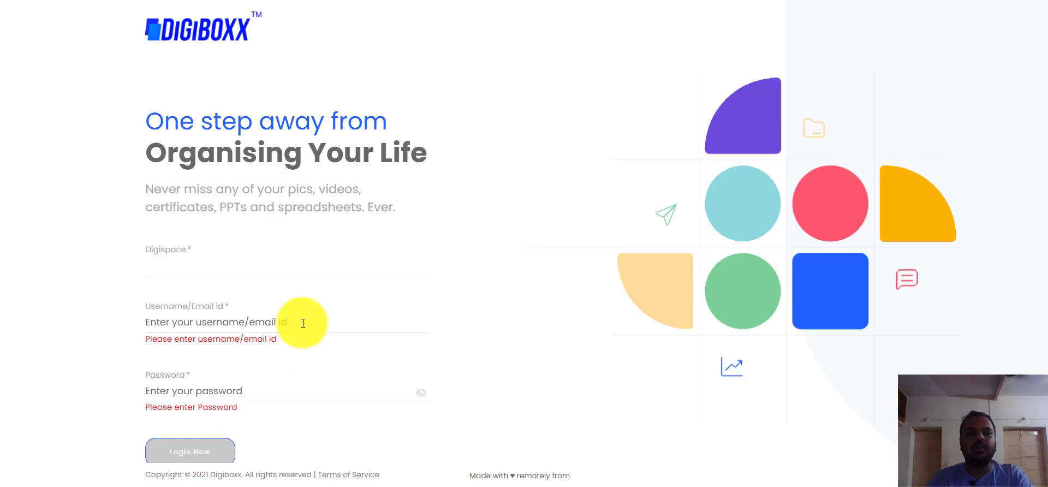
click(289, 266)
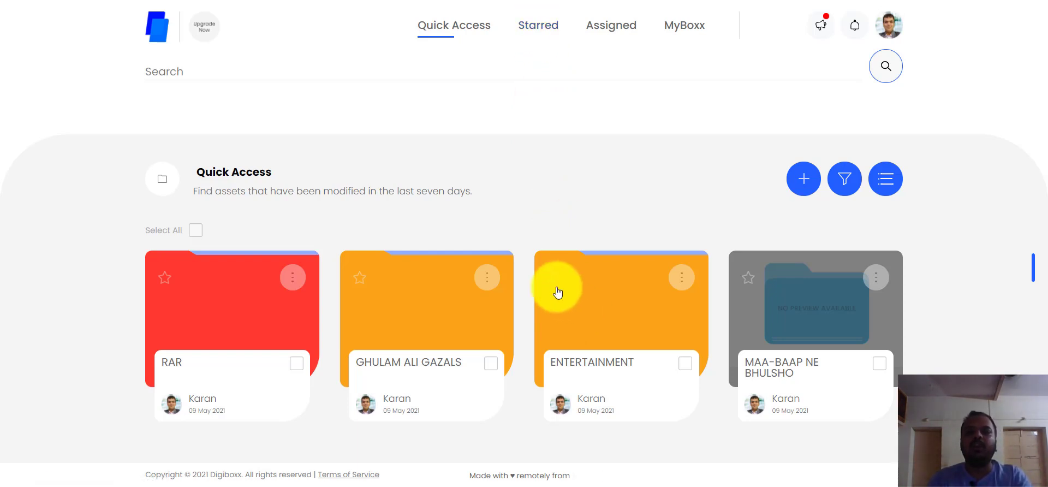
- View the Starred and Assigned sections of the account and open MyBoxx
click(540, 30)
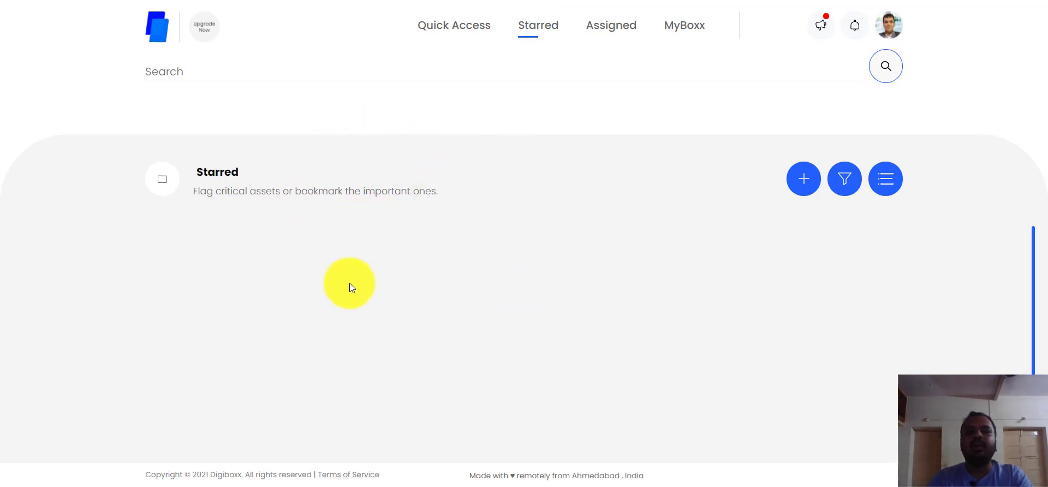
click(602, 32)
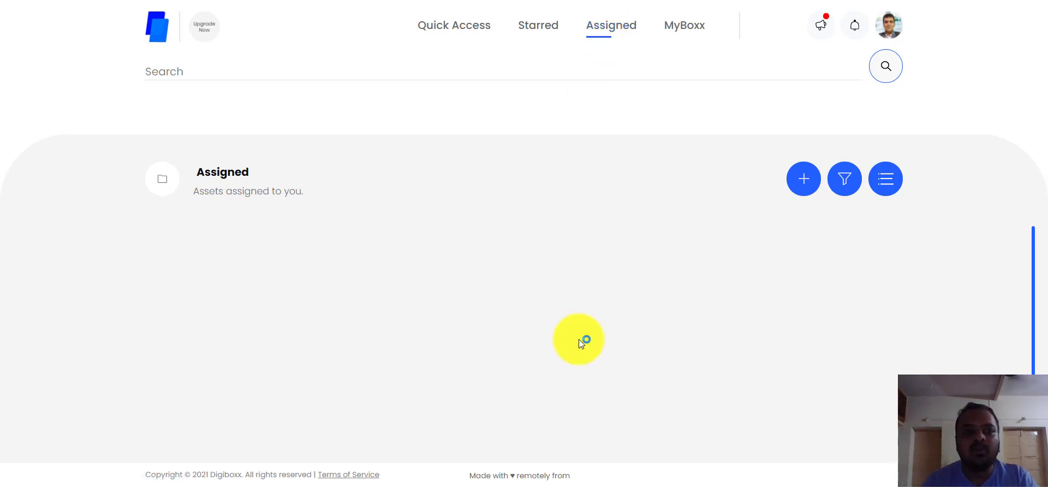
click(686, 32)
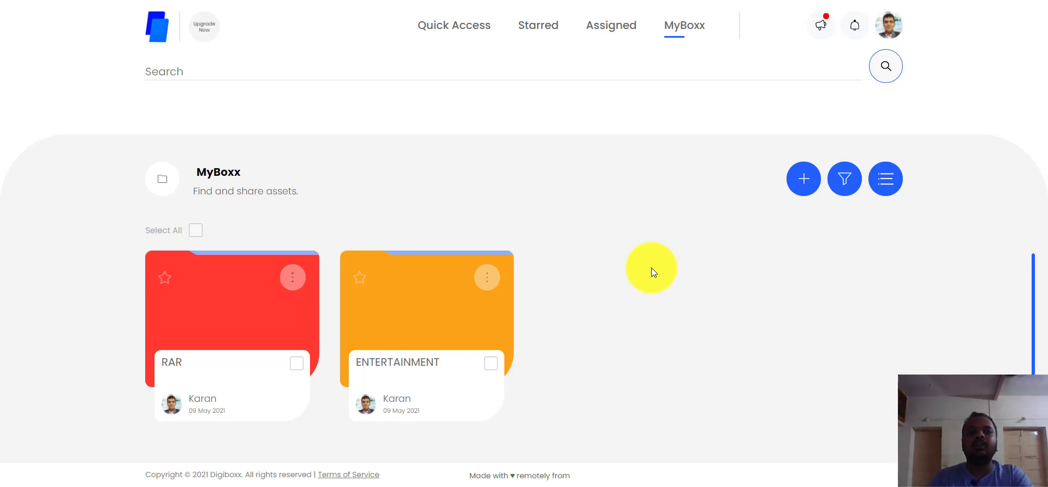
- Create an orange folder named DEMO FOLDER in MyBoxx and dismiss the confirmation message
click(804, 179)
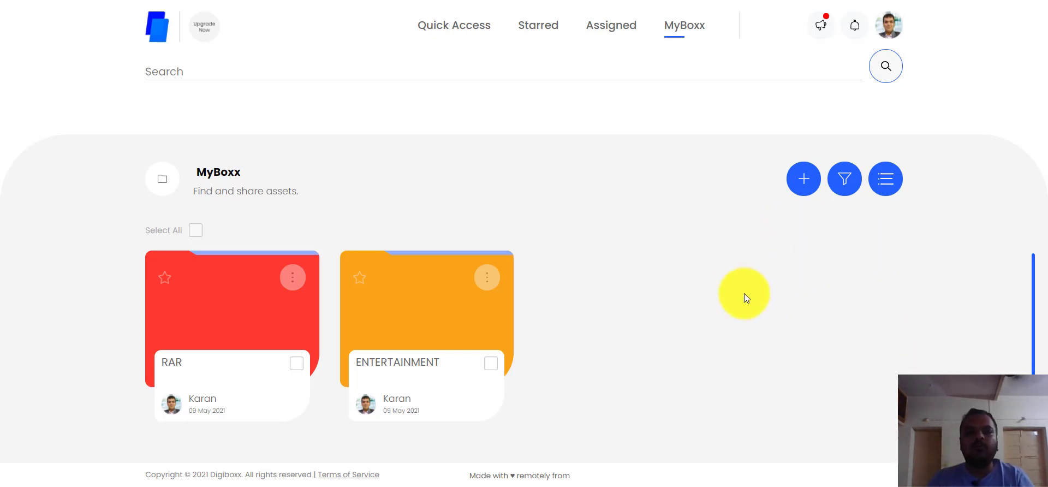
click(804, 184)
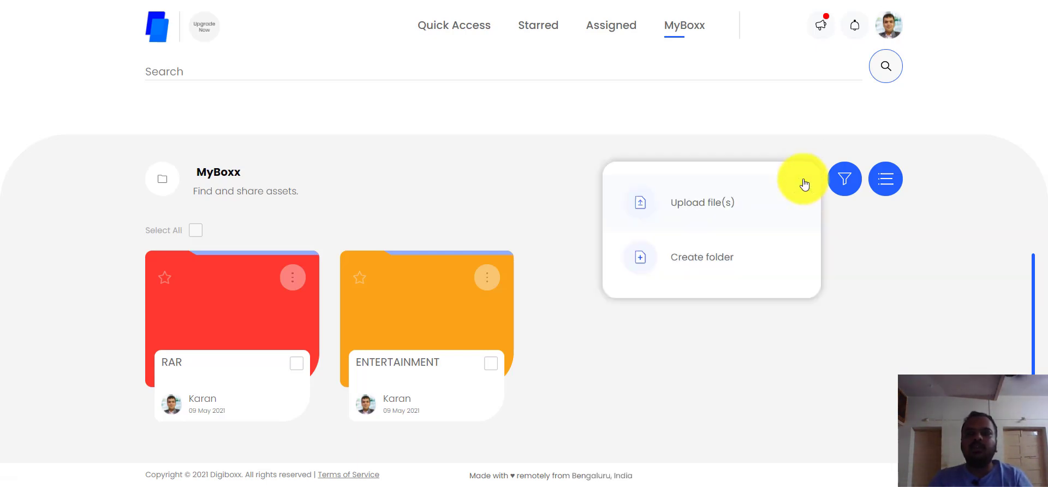
click(695, 259)
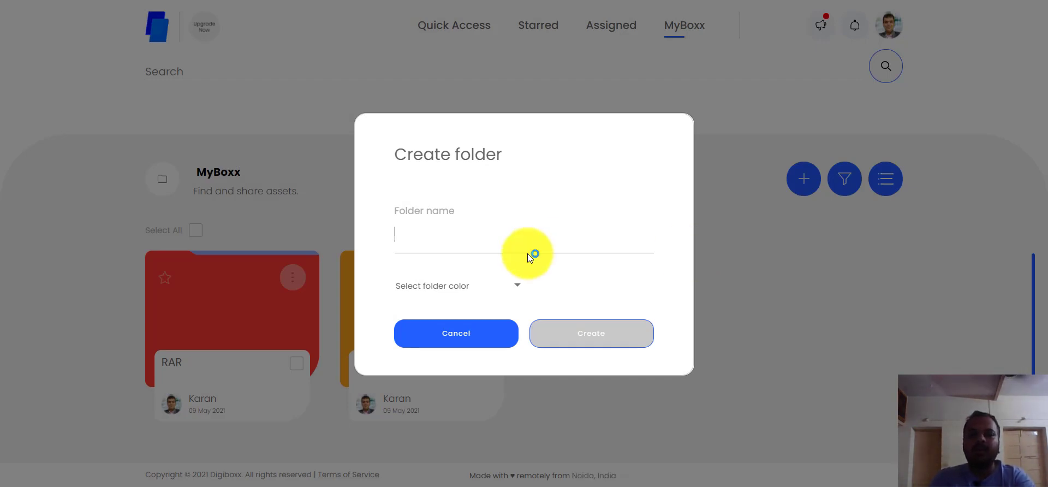
text(DEMO FOLDER)
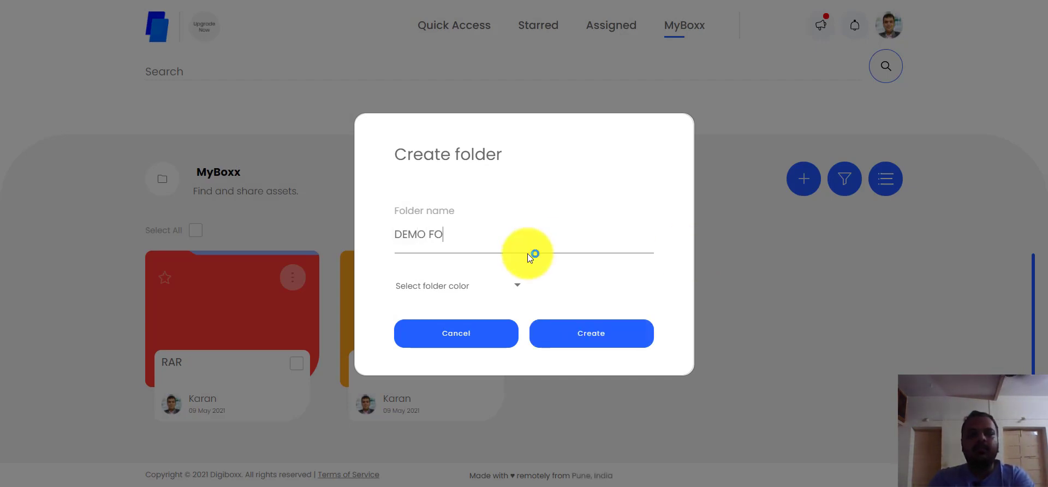
click(485, 285)
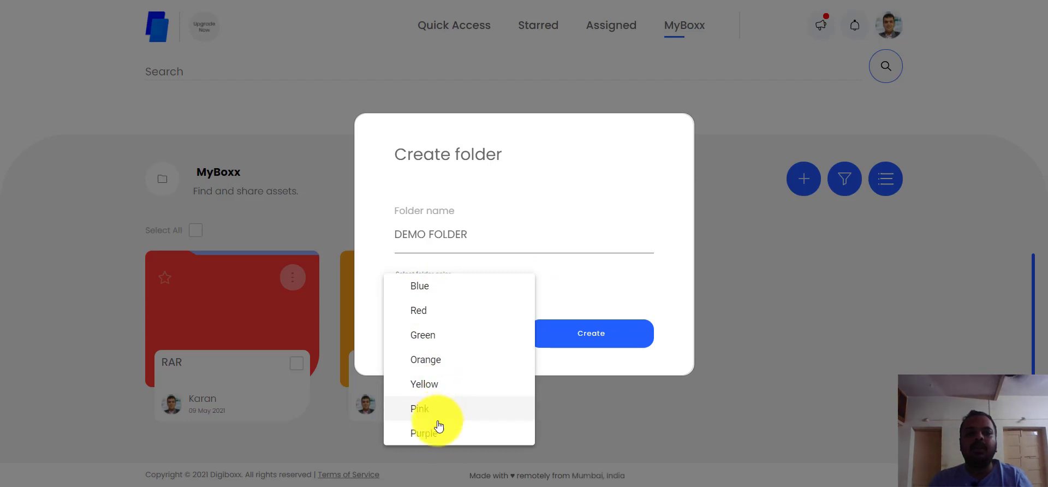
click(438, 362)
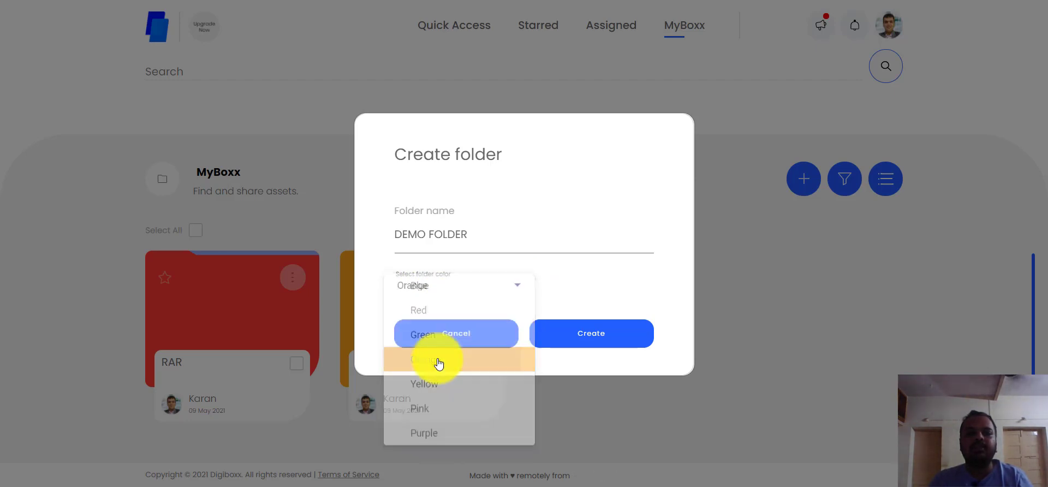
click(592, 341)
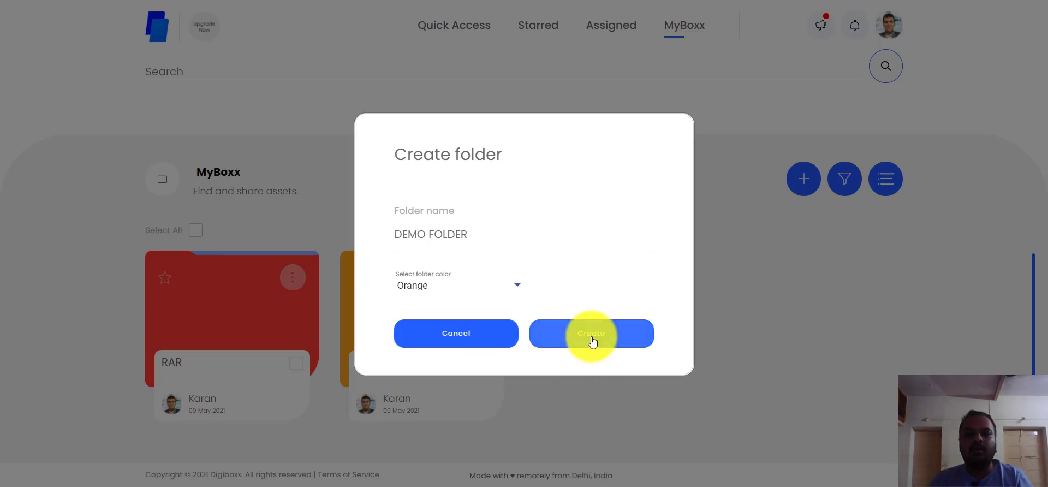
click(593, 339)
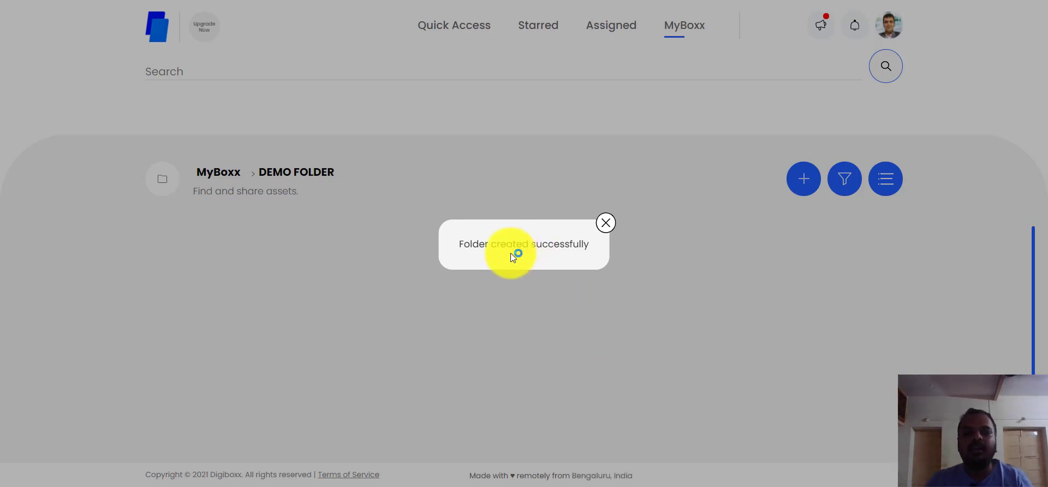
click(606, 223)
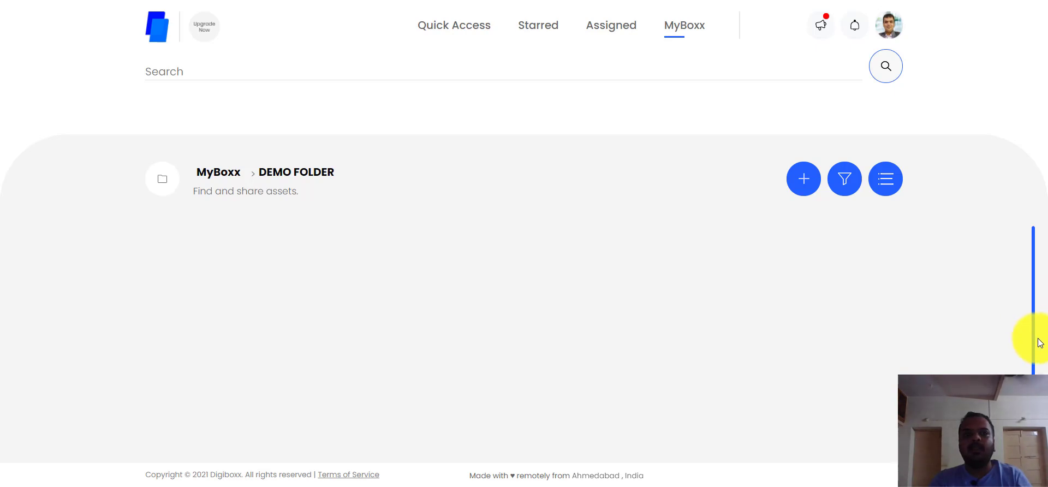
- Return to the MyBoxx folder overview and reopen DEMO FOLDER from there
click(221, 174)
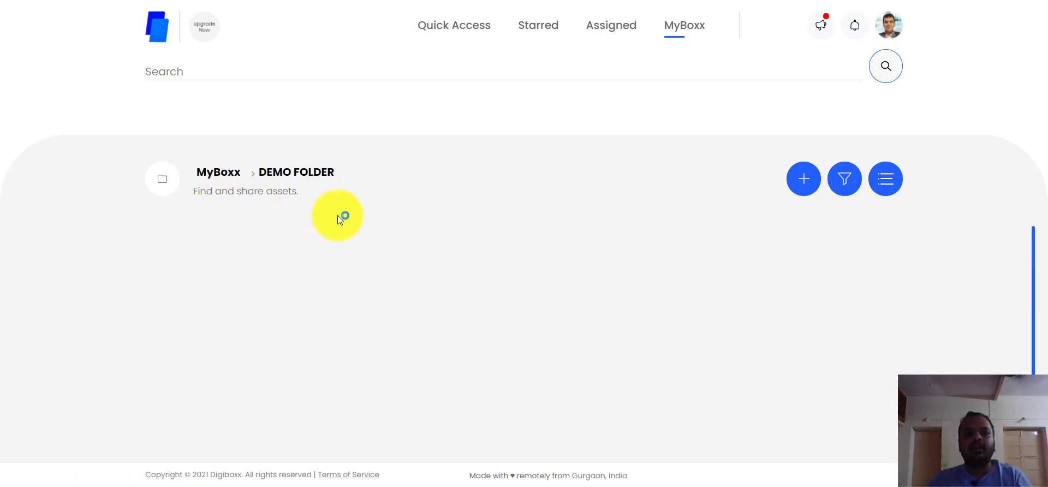
click(221, 170)
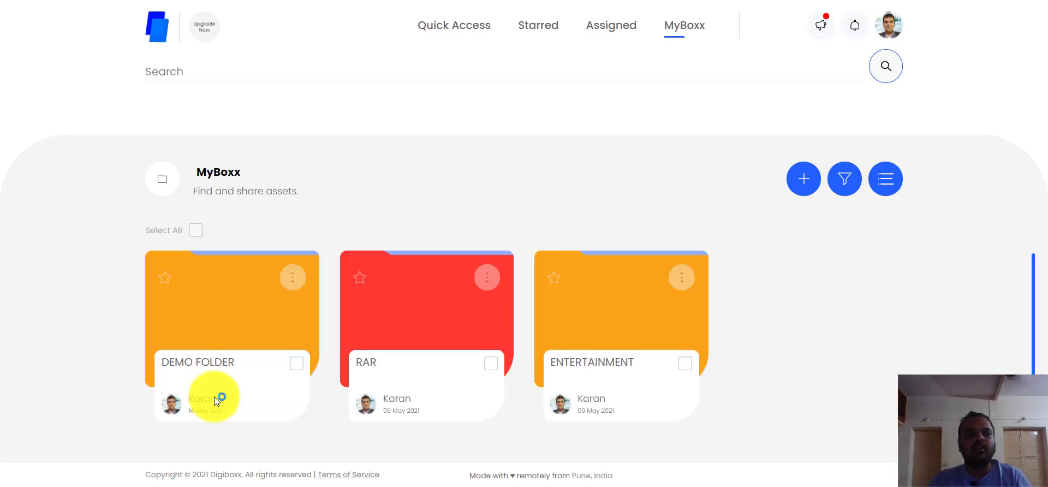
click(217, 297)
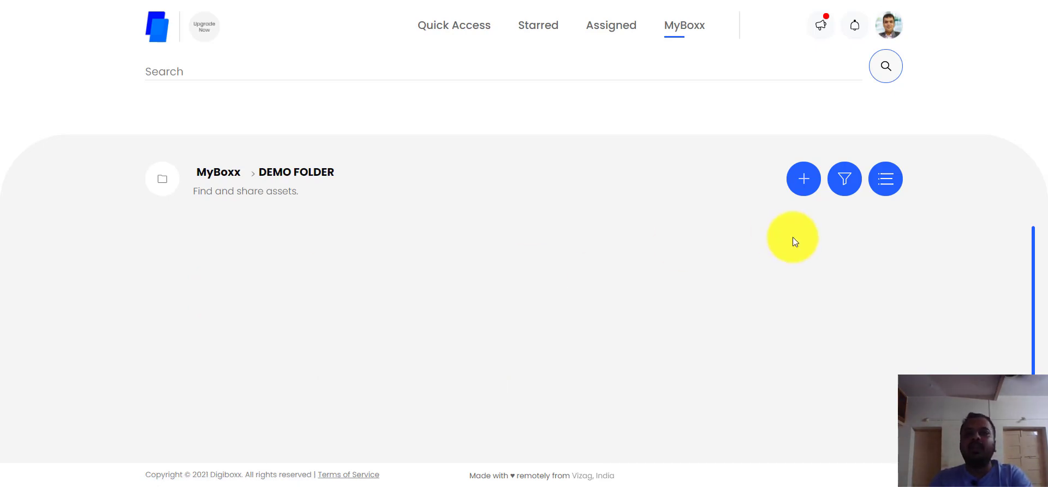
- Upload the image AASAAN HAI.jpg from the computer into DEMO FOLDER with its default name, description and jpg tag
click(805, 179)
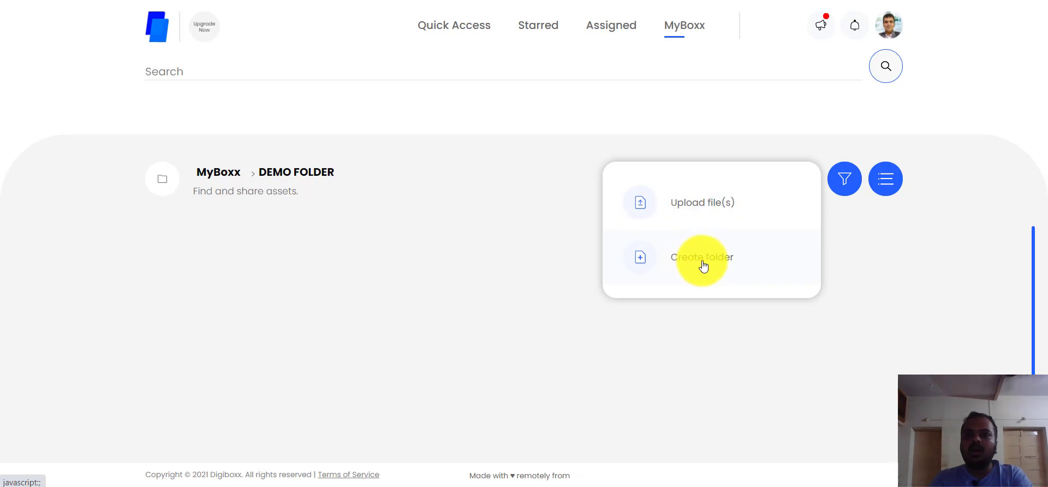
click(687, 204)
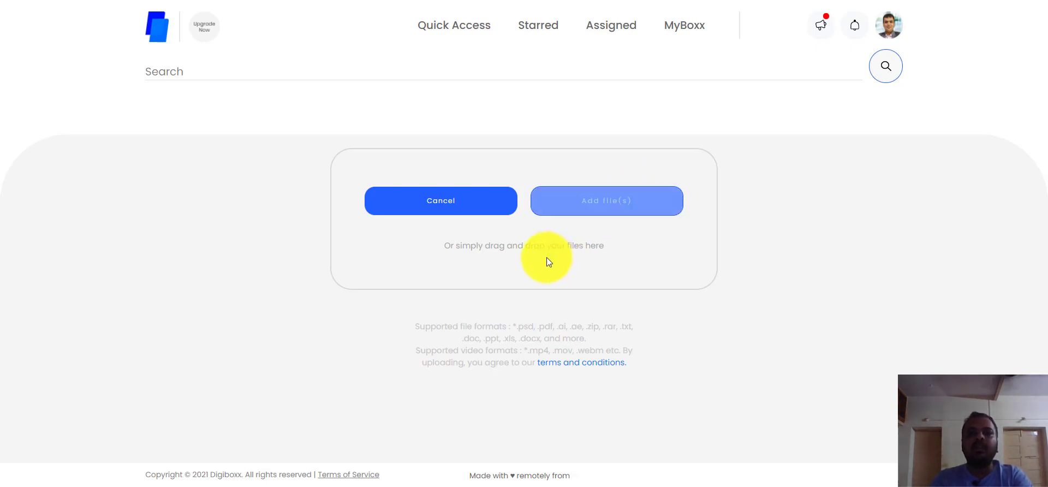
click(612, 207)
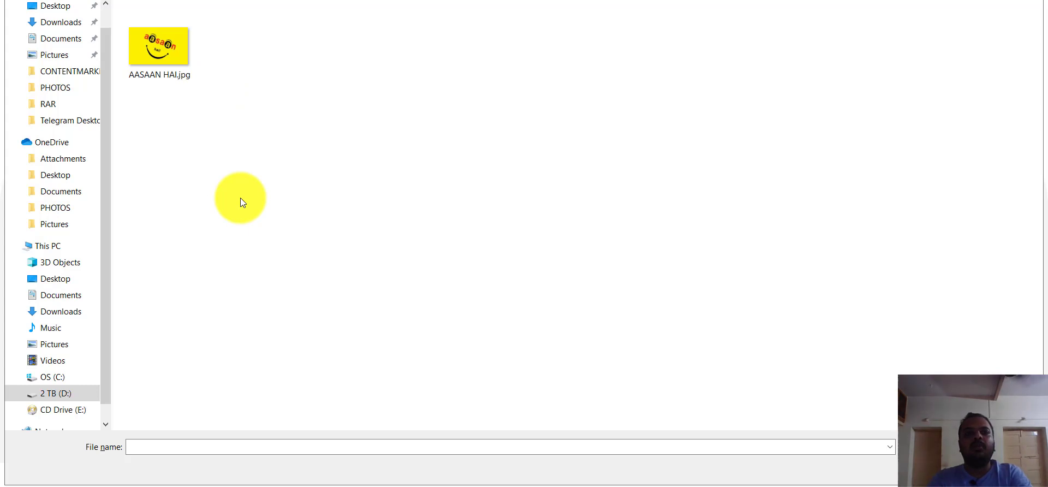
click(168, 59)
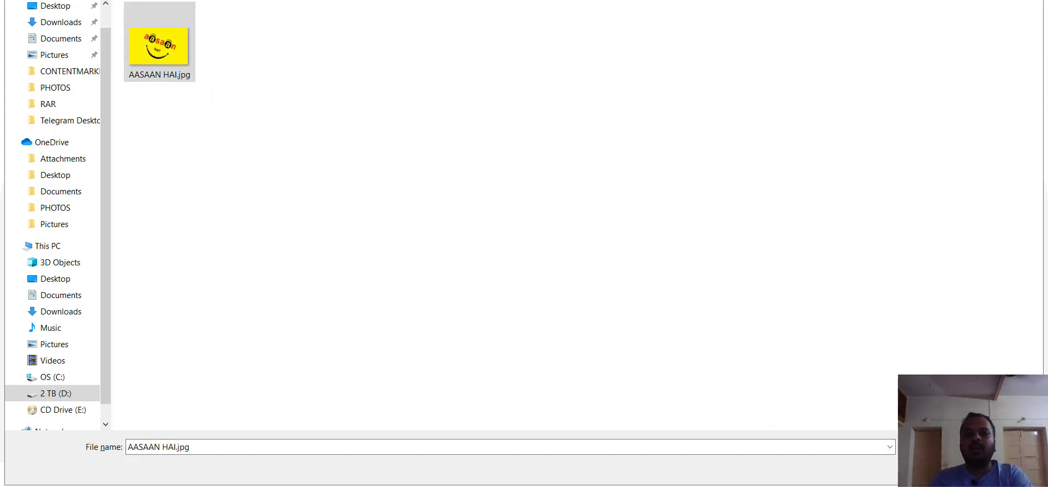
key(Return)
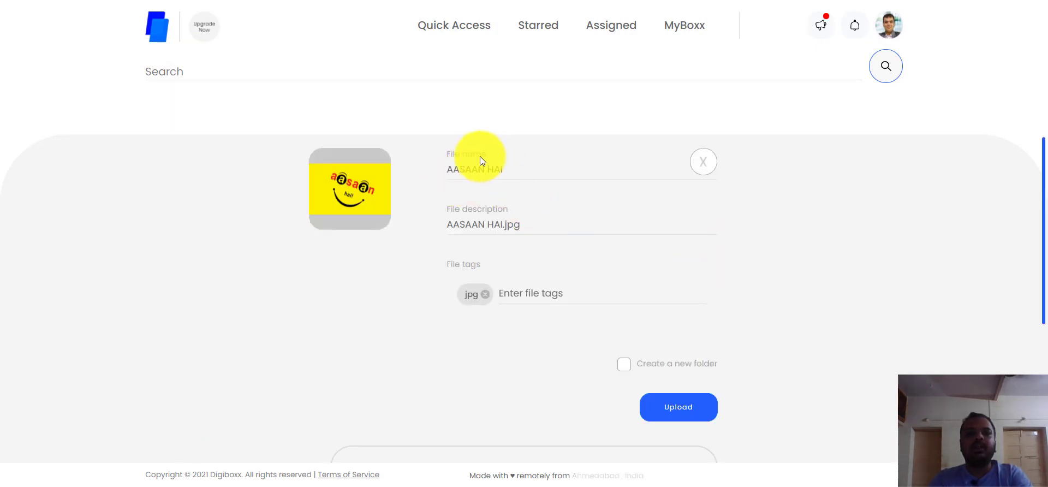
click(555, 294)
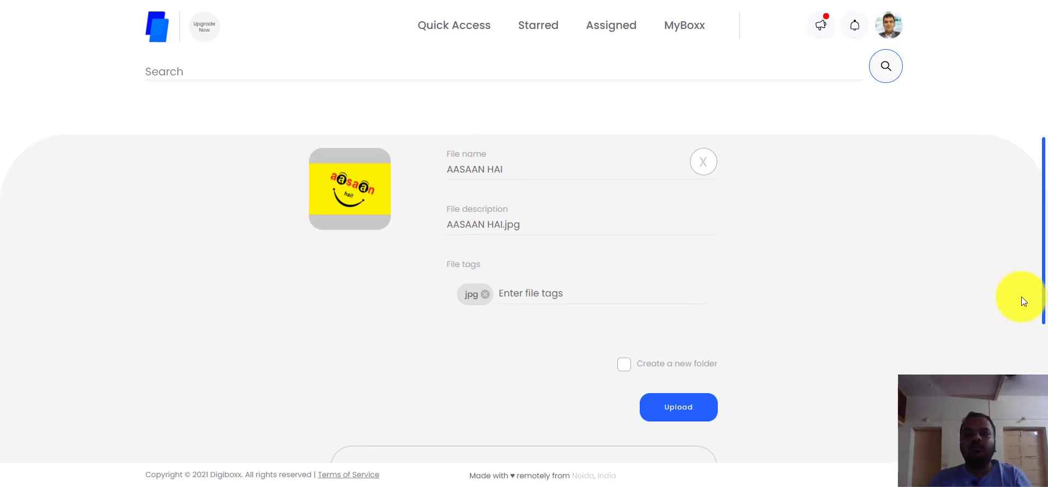
click(679, 410)
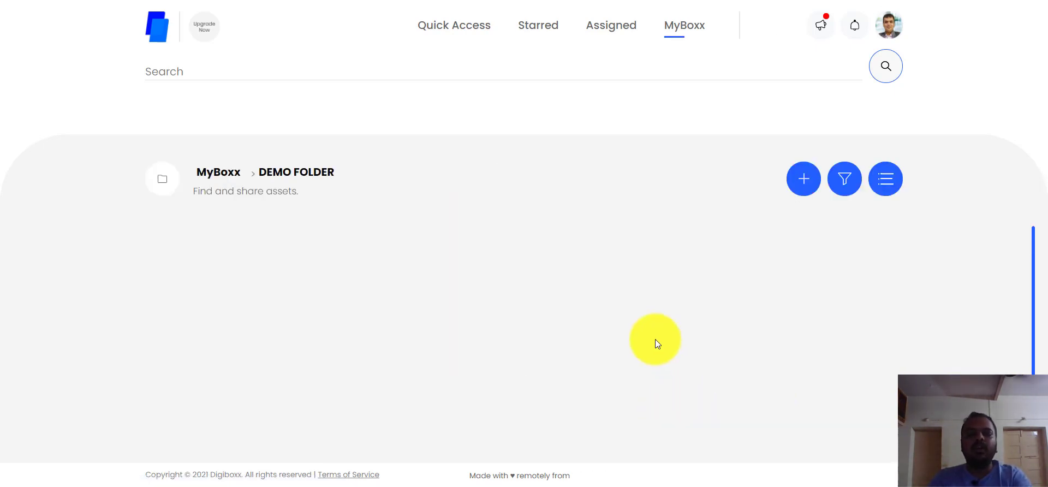